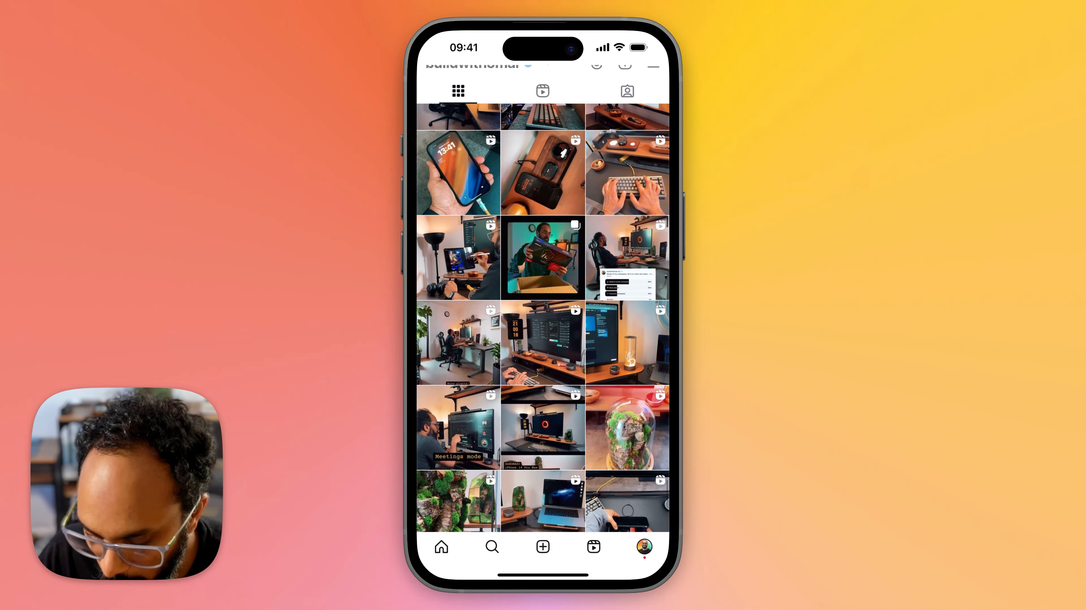
# View the ASRock Radeon GPU and Z790 Nova WiFi carousel posts from the profile grid.
pyautogui.click(543, 275)
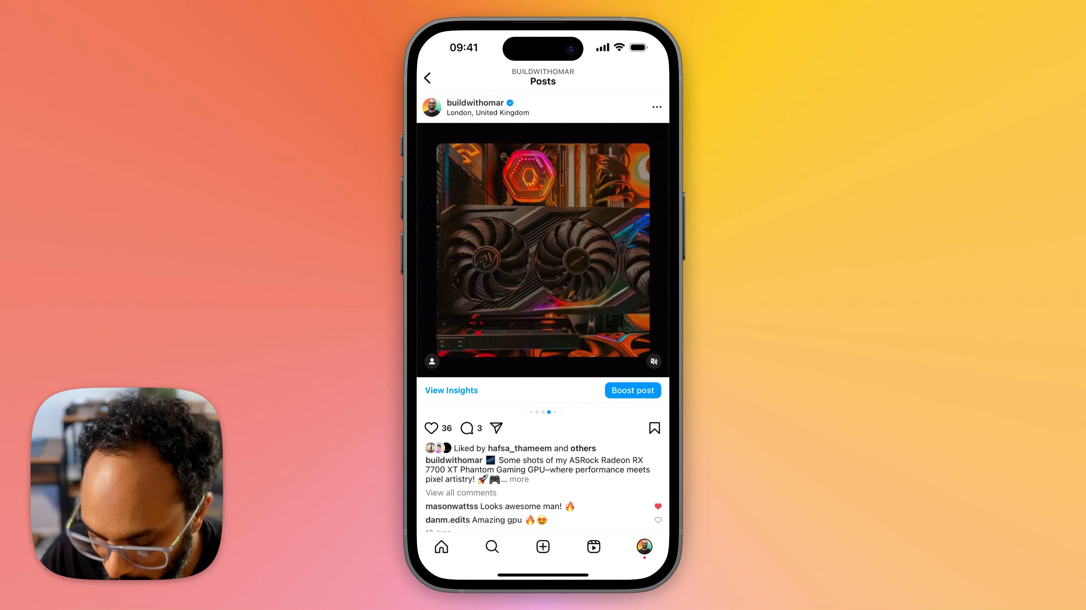
pyautogui.hscroll(1, 543, 250)
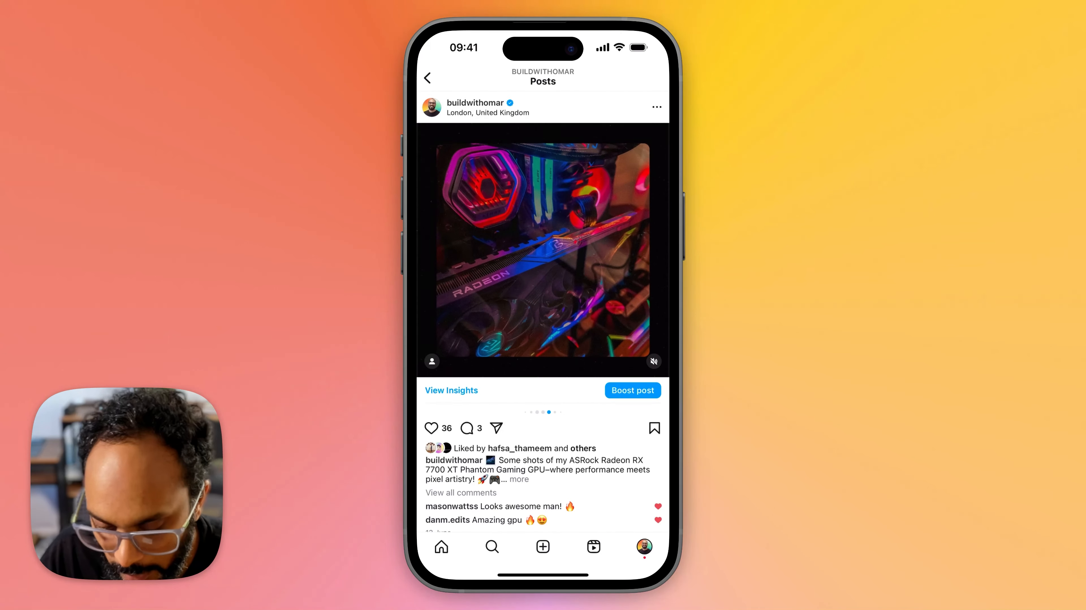
pyautogui.click(428, 78)
pyautogui.scroll(-7, 542, 298)
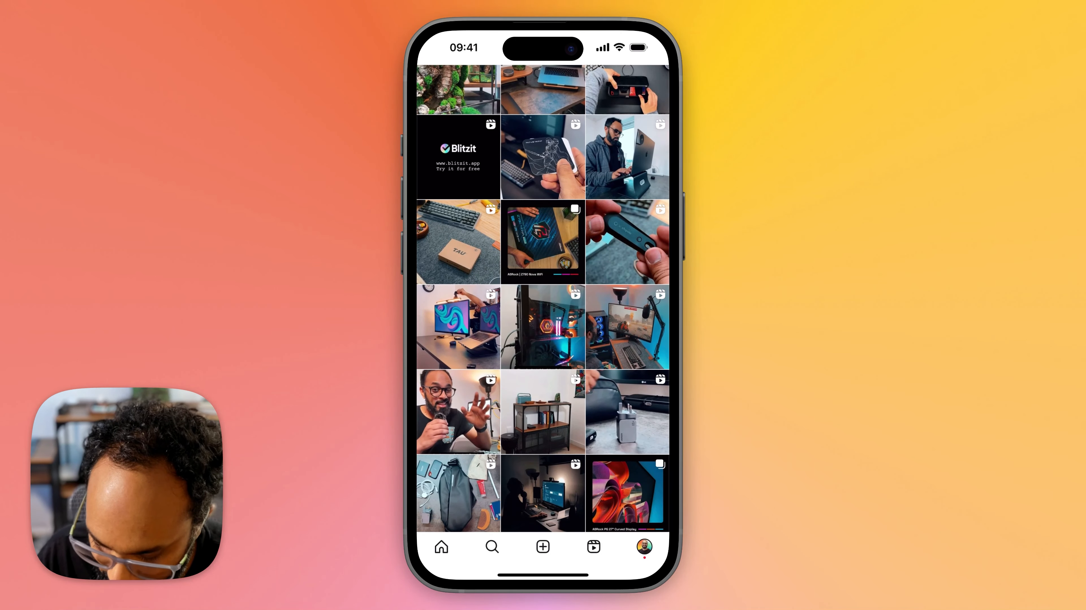
pyautogui.click(543, 329)
pyautogui.click(428, 78)
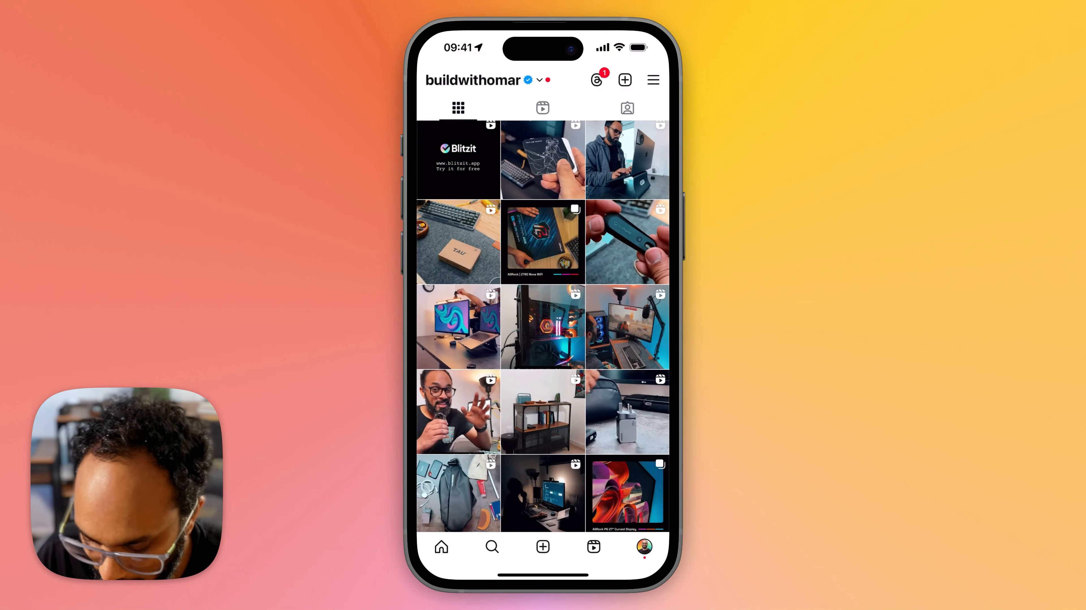
# View the ASRock 27-inch curved display carousel through to its last slide and return to the profile grid.
pyautogui.scroll(-4, 543, 299)
pyautogui.scroll(-2, 543, 298)
pyautogui.click(627, 267)
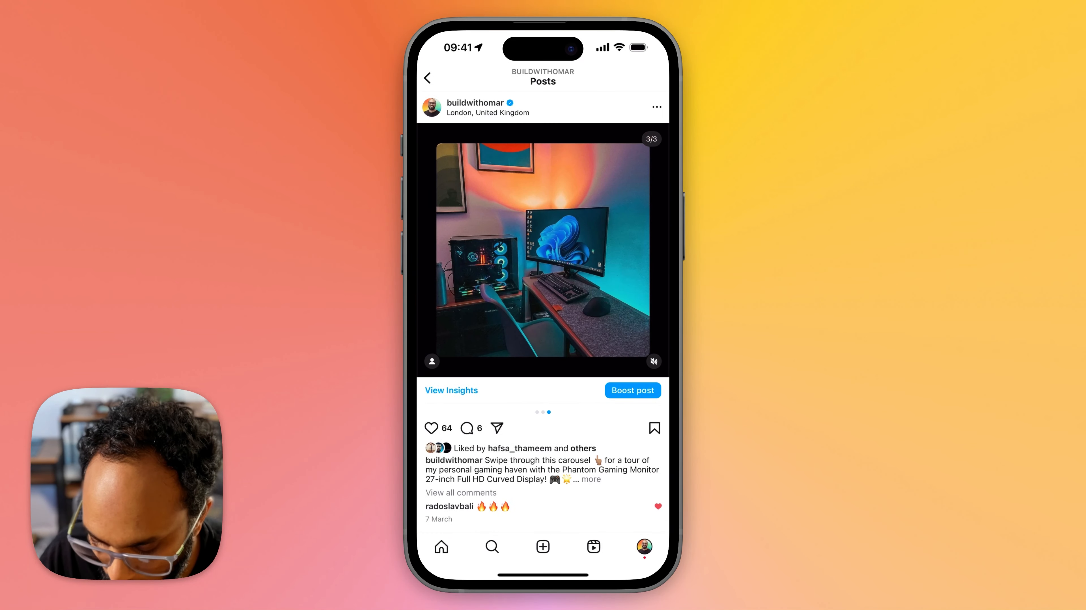
pyautogui.hscroll(1, 543, 250)
pyautogui.click(427, 78)
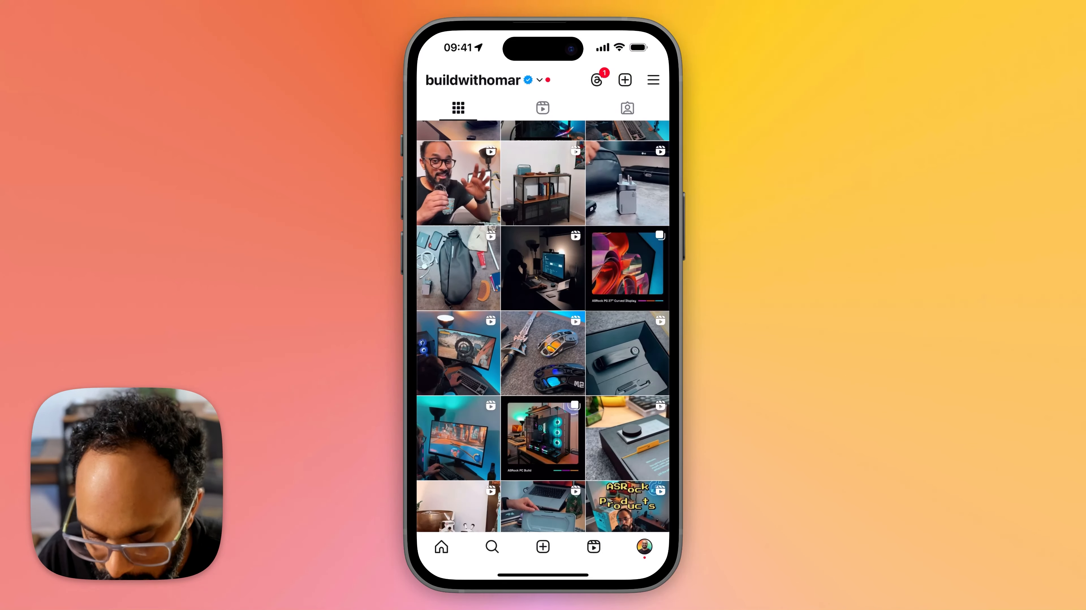
# View the ASRock PC Build carousel post, from its cover slide through to the final photo.
pyautogui.scroll(-5, 543, 298)
pyautogui.click(543, 202)
pyautogui.click(542, 201)
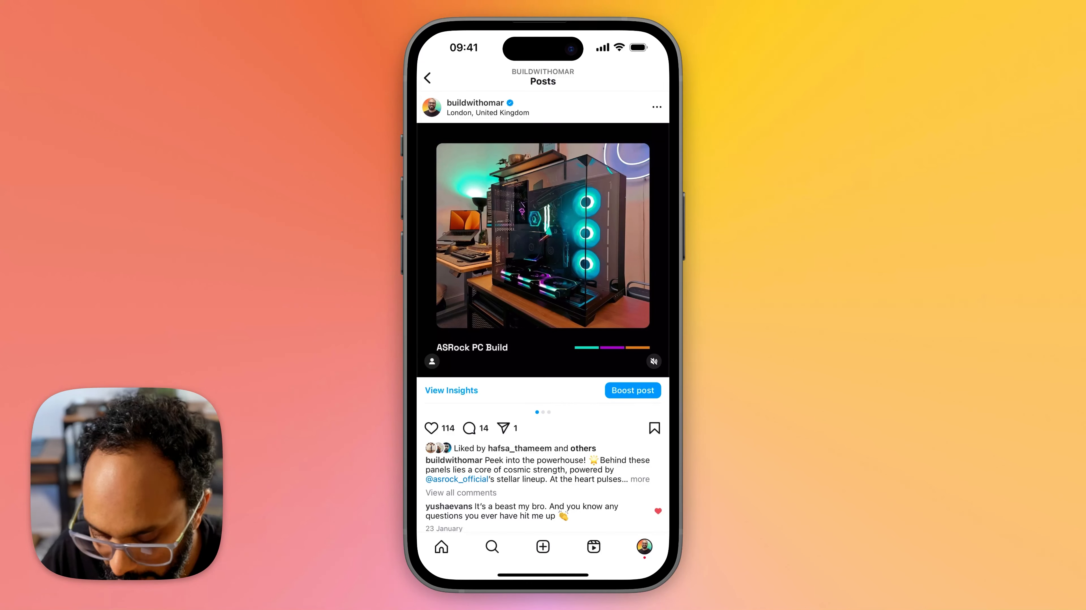
pyautogui.hscroll(5, 542, 250)
pyautogui.hscroll(5, 543, 249)
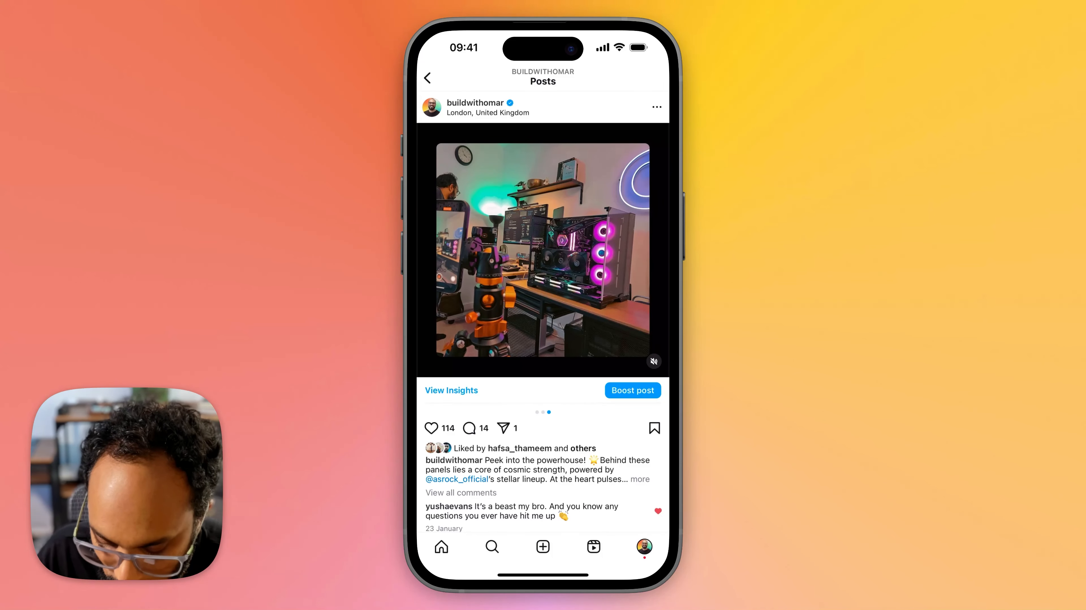
pyautogui.hscroll(2, 543, 250)
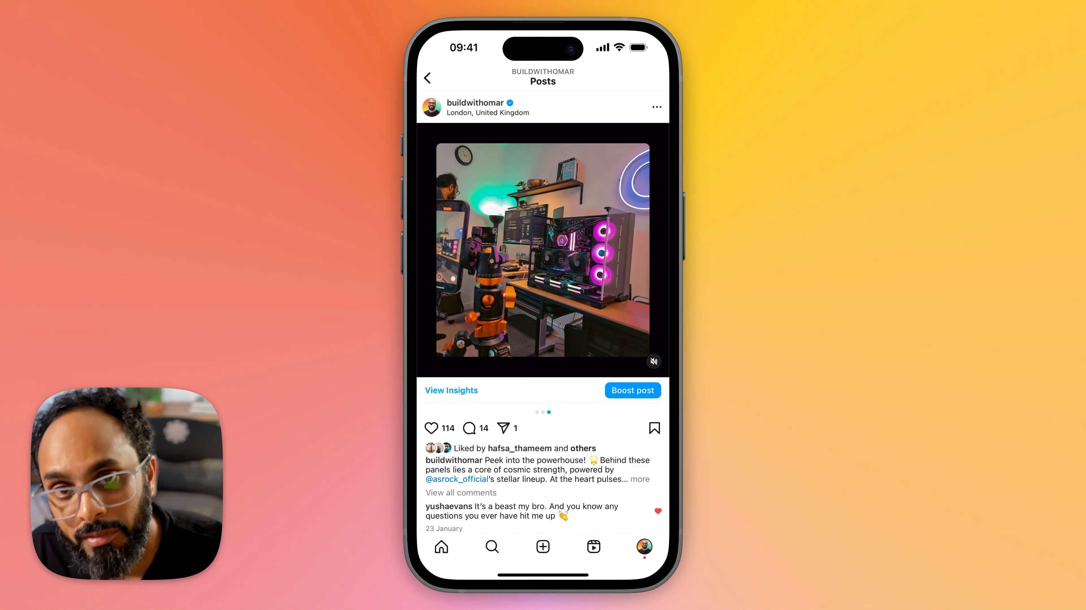
pyautogui.hscroll(-3, 543, 250)
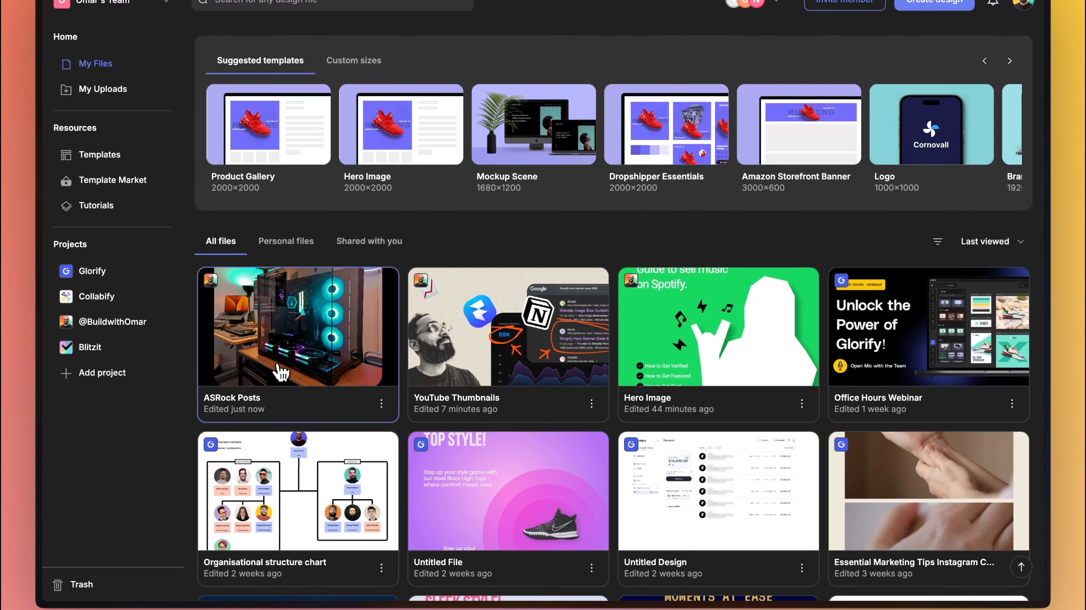
# Open the ASRock Posts file in Glorify and delete the loose tall unboxing photo beside the curved-display canvases.
pyautogui.click(280, 373)
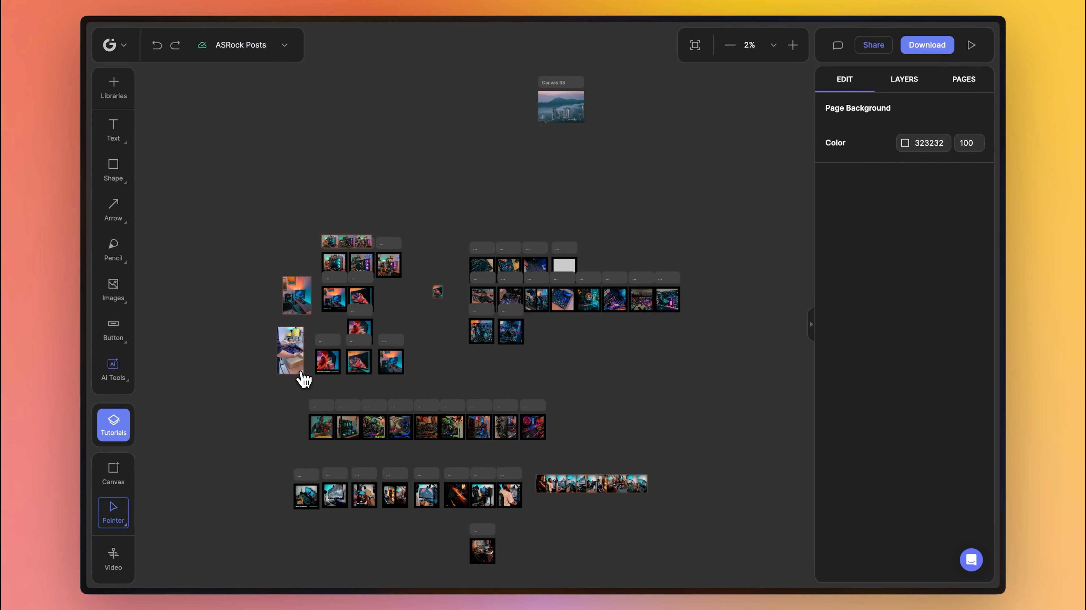
pyautogui.click(295, 350)
pyautogui.press('Delete')
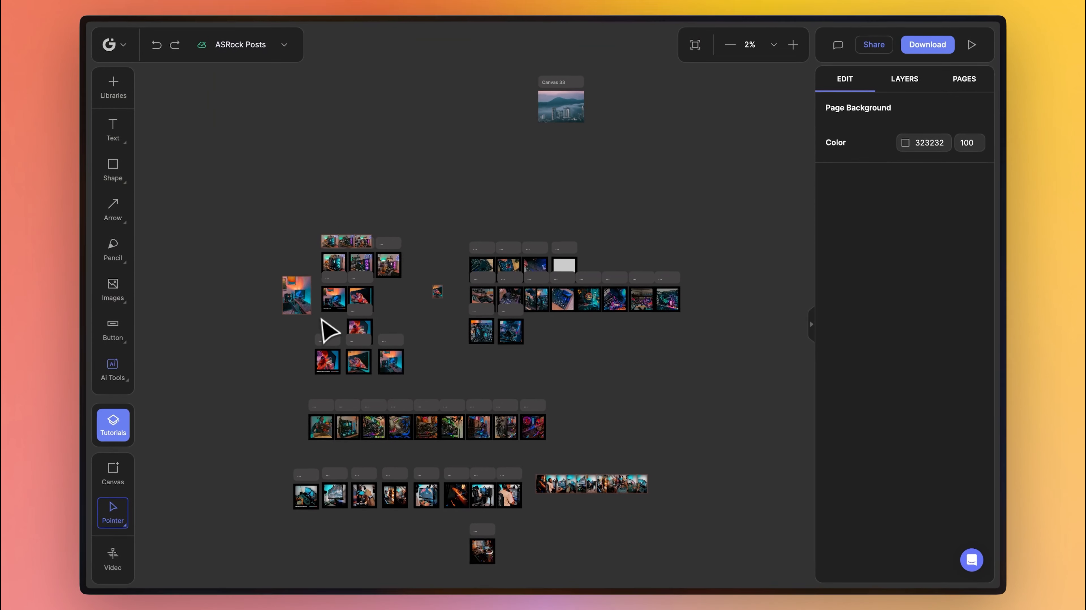
# Examine how the ASRock carousel canvases are grouped across the page, comparing the PC build, display and graphics card rows.
pyautogui.scroll(5, 323, 320)
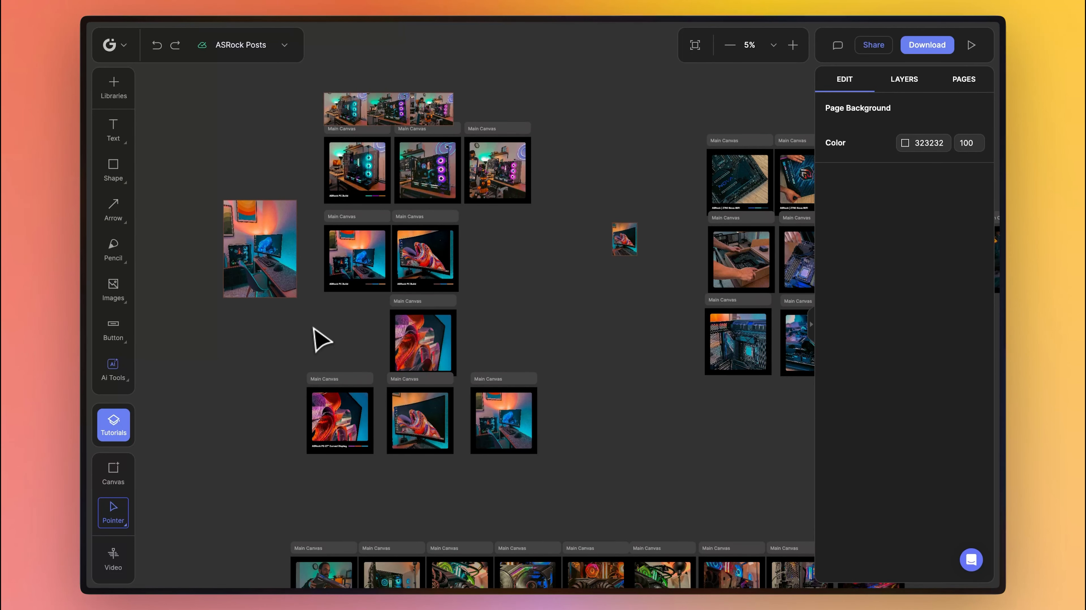
pyautogui.press('space')
pyautogui.moveTo(639, 437); pyautogui.dragTo(497, 231)
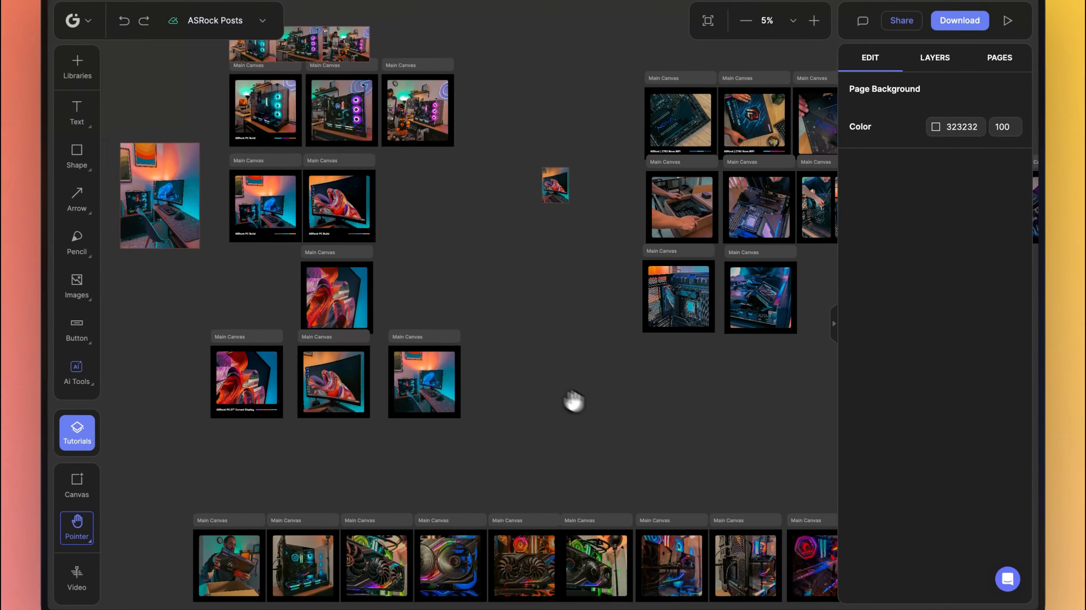
pyautogui.scroll(-5, 497, 267)
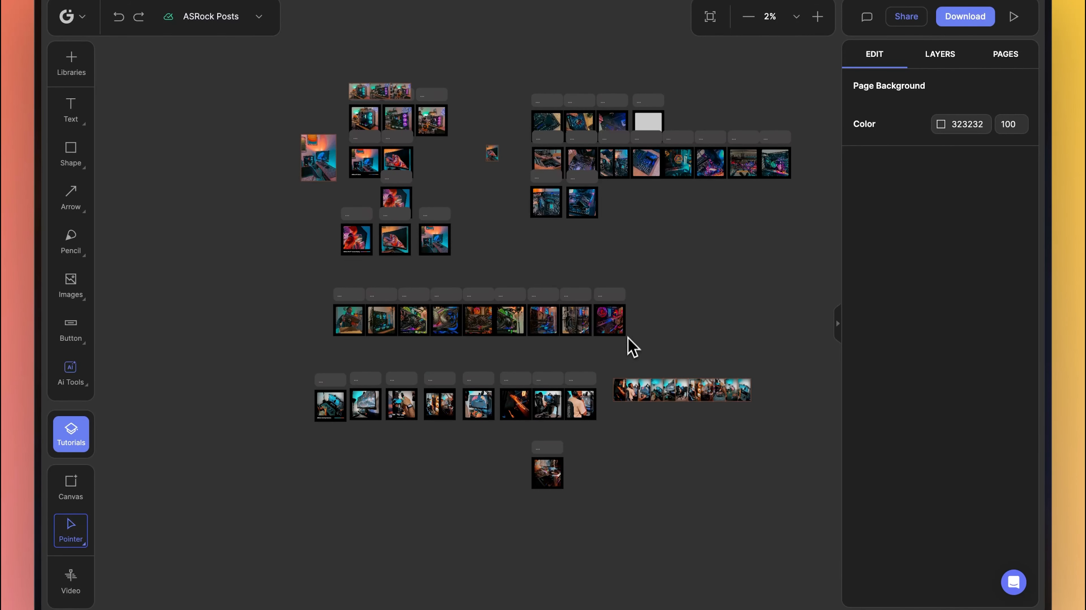
pyautogui.scroll(5, 652, 345)
pyautogui.press('space')
pyautogui.moveTo(427, 363); pyautogui.dragTo(604, 483)
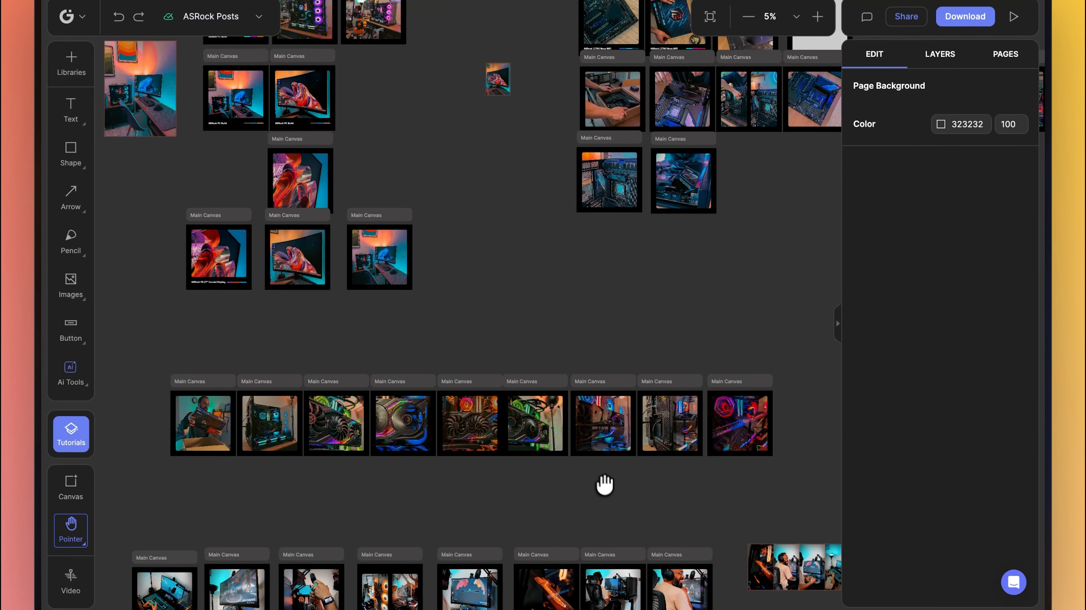
pyautogui.moveTo(372, 230); pyautogui.dragTo(481, 442)
pyautogui.hscroll(10, 516, 267)
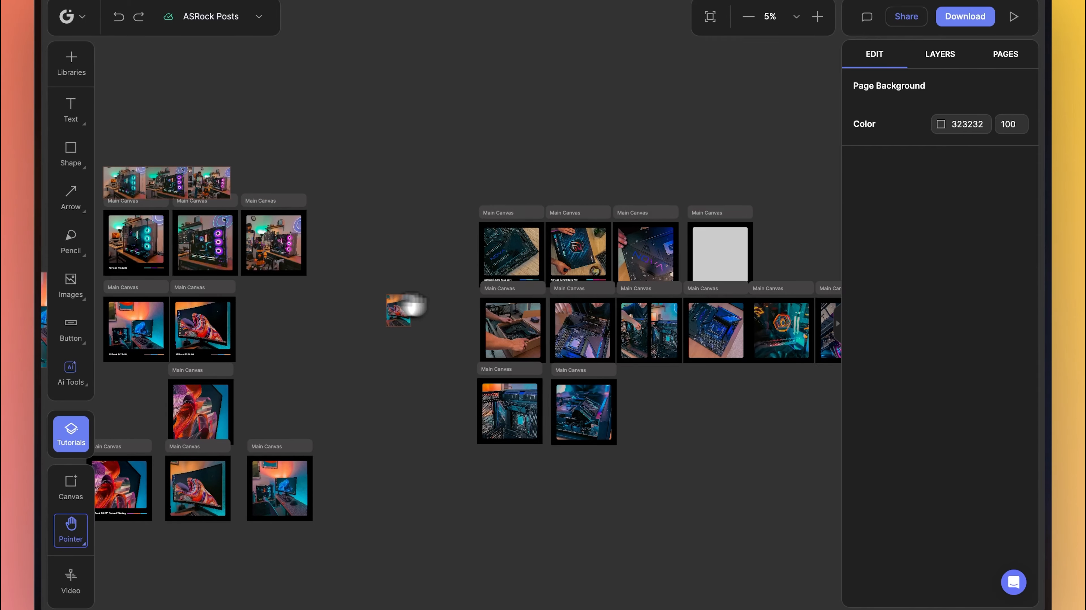
# Examine the Z790 Nova WiFi carousel canvases up close, including the titled covers and the single and split-photo layouts.
pyautogui.scroll(5, 548, 256)
pyautogui.scroll(5, 549, 258)
pyautogui.scroll(-1, 530, 278)
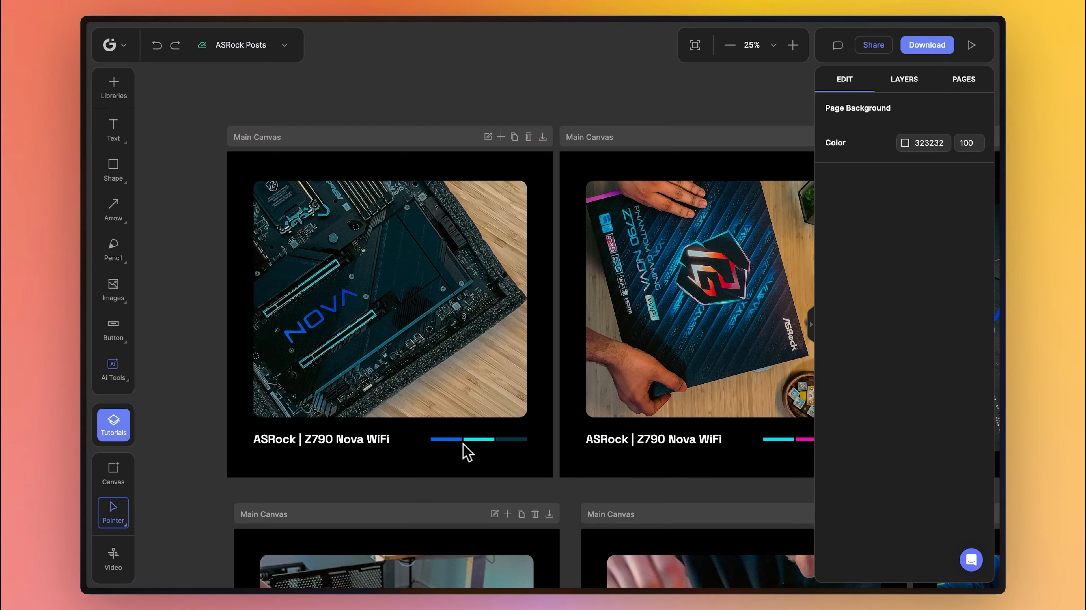
pyautogui.hscroll(5, 619, 487)
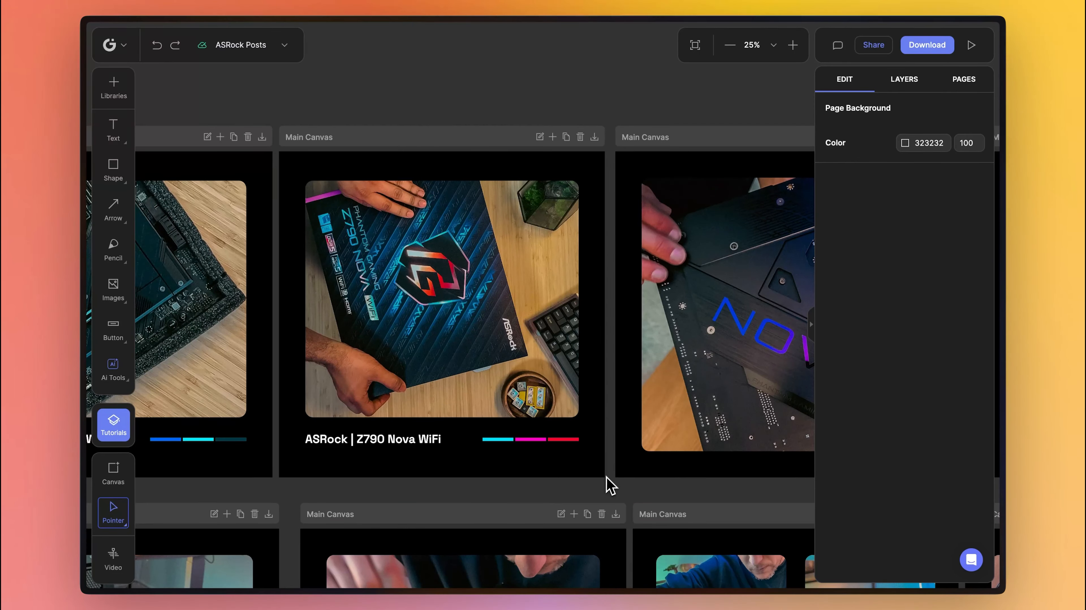
pyautogui.hscroll(5, 607, 474)
pyautogui.scroll(-5, 606, 472)
pyautogui.moveTo(559, 479); pyautogui.dragTo(436, 273)
pyautogui.scroll(4, 263, 323)
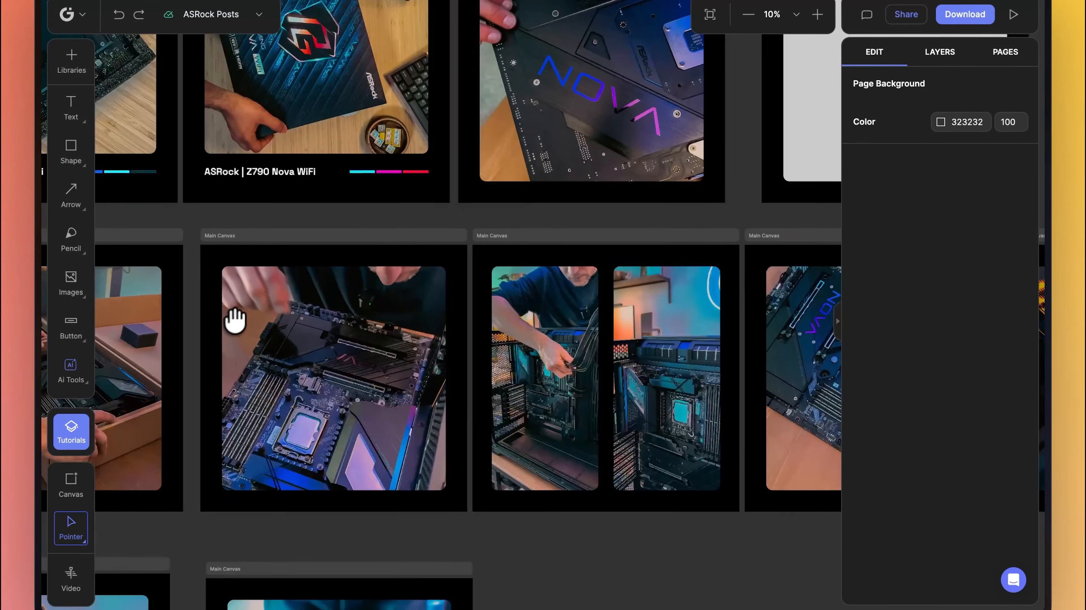
pyautogui.moveTo(236, 321); pyautogui.dragTo(399, 333)
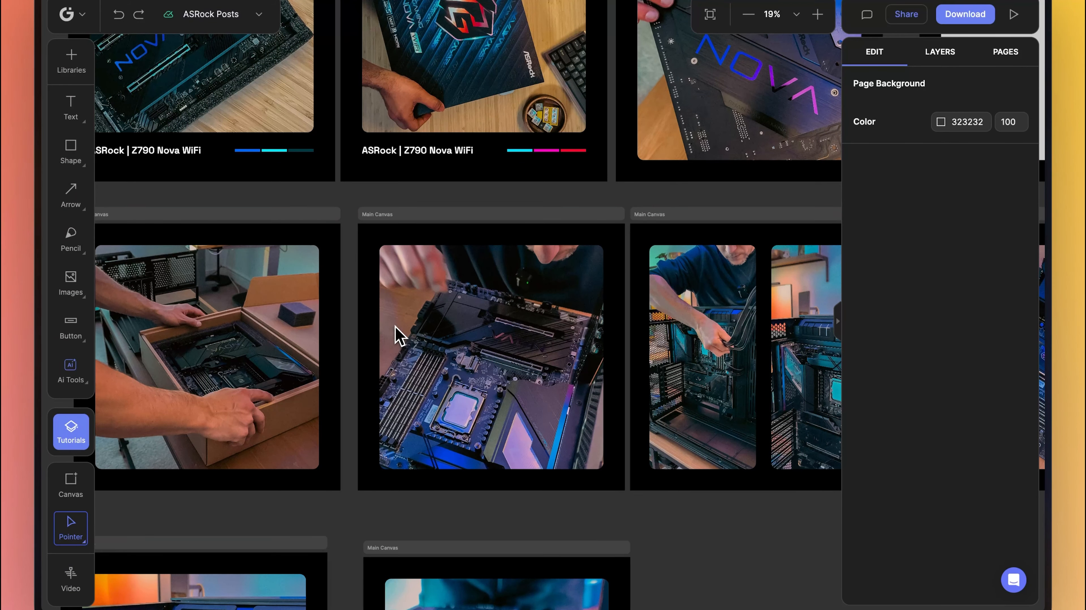
pyautogui.moveTo(397, 333); pyautogui.dragTo(448, 446)
pyautogui.click(320, 204)
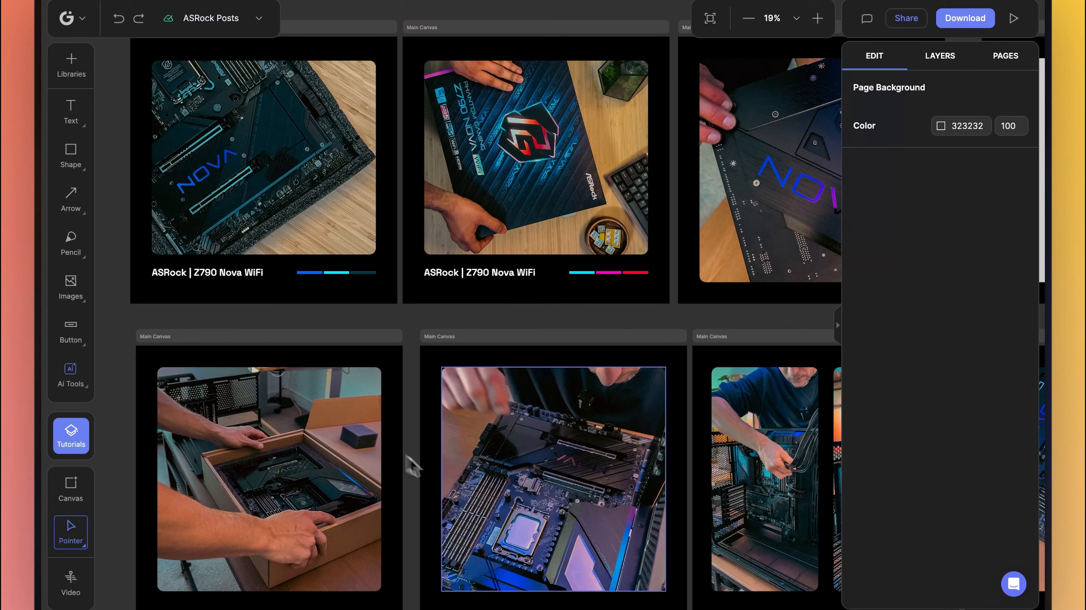
pyautogui.hscroll(3, 407, 461)
pyautogui.scroll(-1, 408, 461)
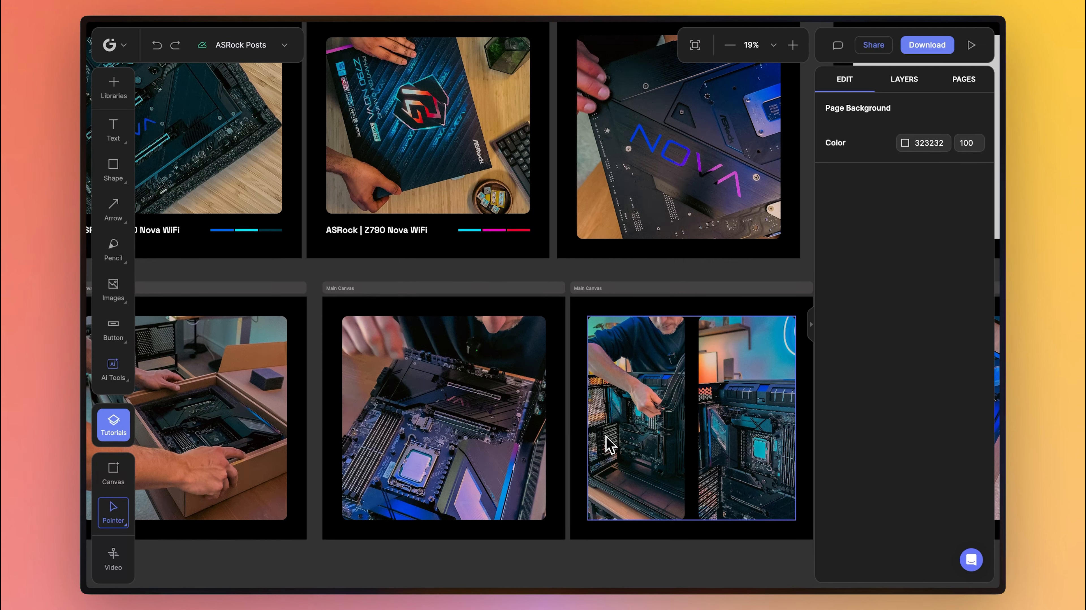
# Look over the whole Z790 Nova WiFi group and the graphics card and gaming canvas rows below it.
pyautogui.scroll(-5, 567, 388)
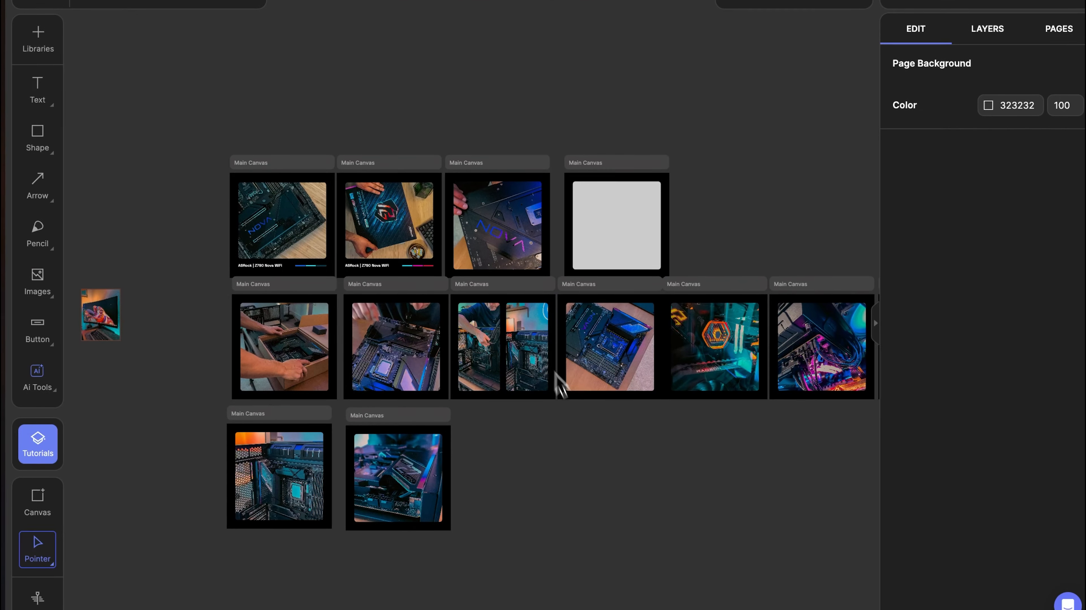
pyautogui.moveTo(618, 417); pyautogui.dragTo(335, 394)
pyautogui.moveTo(393, 431); pyautogui.dragTo(614, 455)
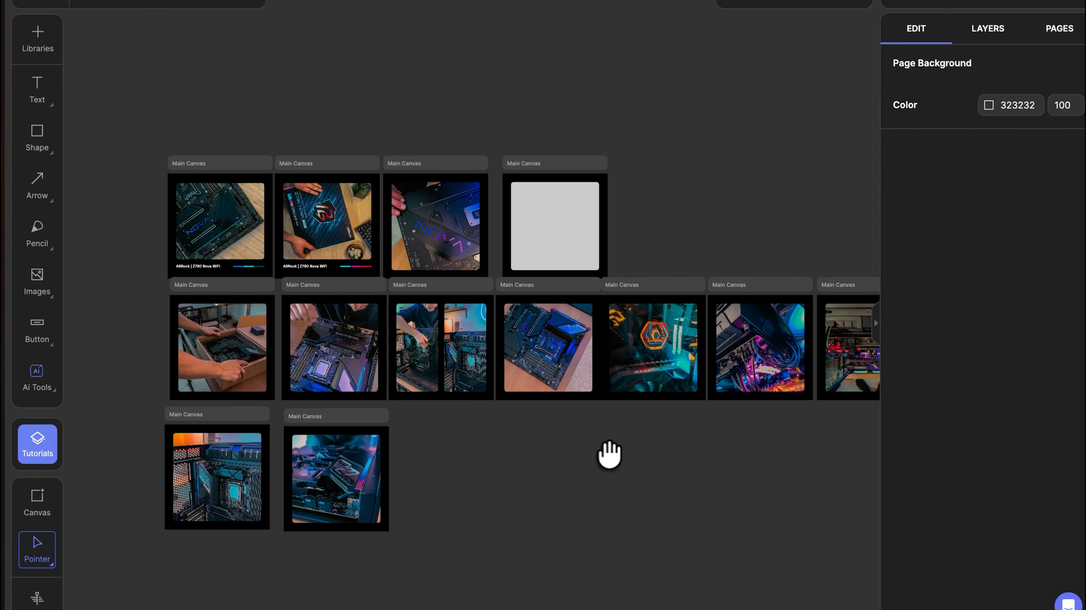
pyautogui.scroll(-8, 614, 452)
pyautogui.moveTo(616, 449); pyautogui.dragTo(463, 340)
pyautogui.scroll(5, 425, 416)
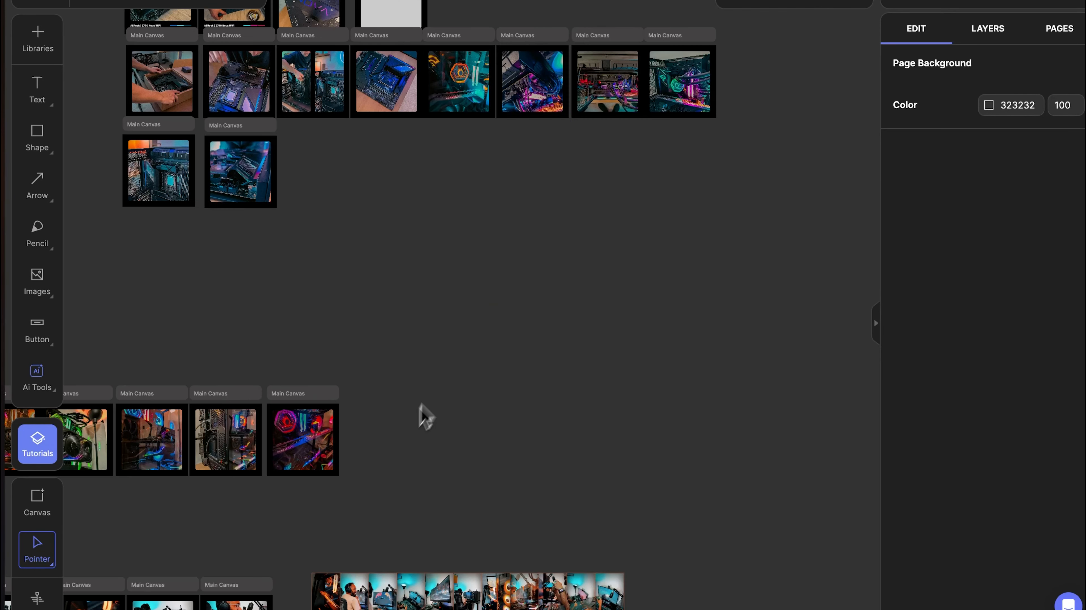
pyautogui.moveTo(425, 416); pyautogui.dragTo(475, 260)
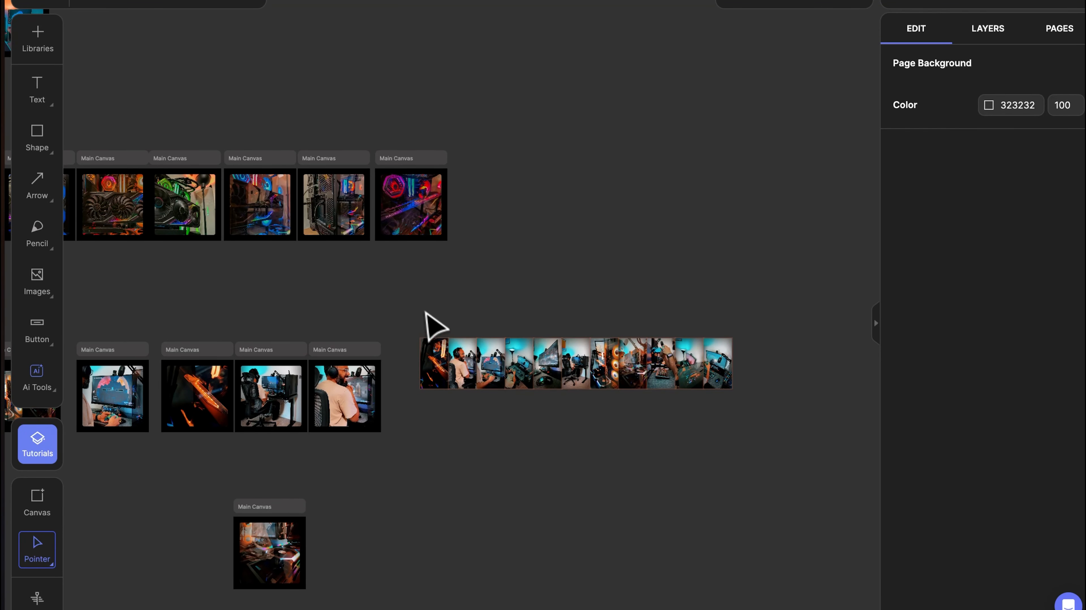
# Delete the loose photo strip beside the gaming sessions row and the single stray canvas below that row.
pyautogui.scroll(-5, 426, 314)
pyautogui.click(429, 327)
pyautogui.press('Delete')
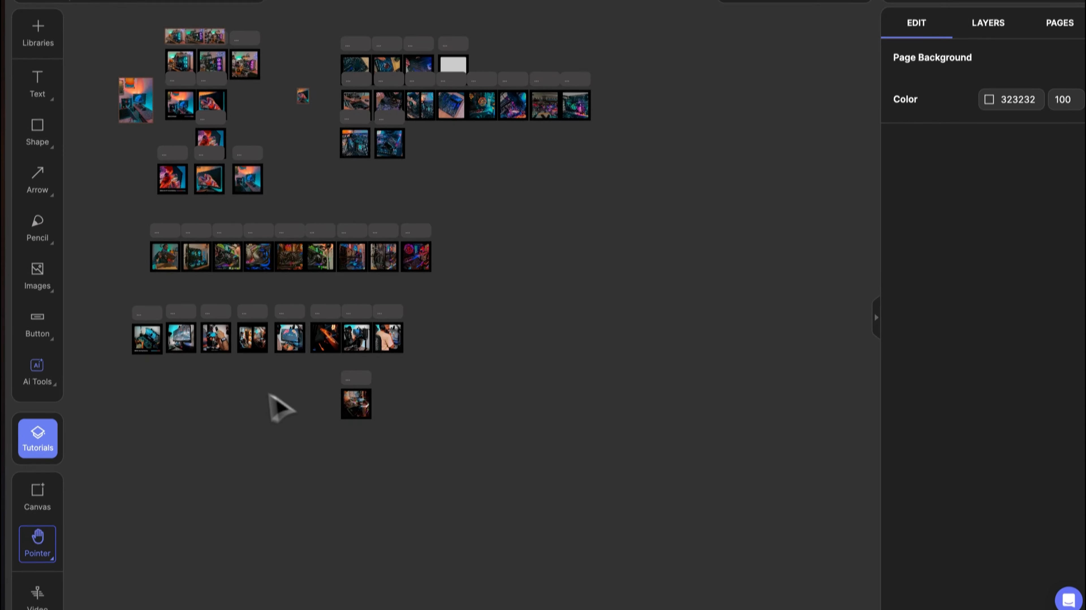
pyautogui.moveTo(268, 394); pyautogui.dragTo(427, 450)
pyautogui.moveTo(508, 436); pyautogui.dragTo(583, 369)
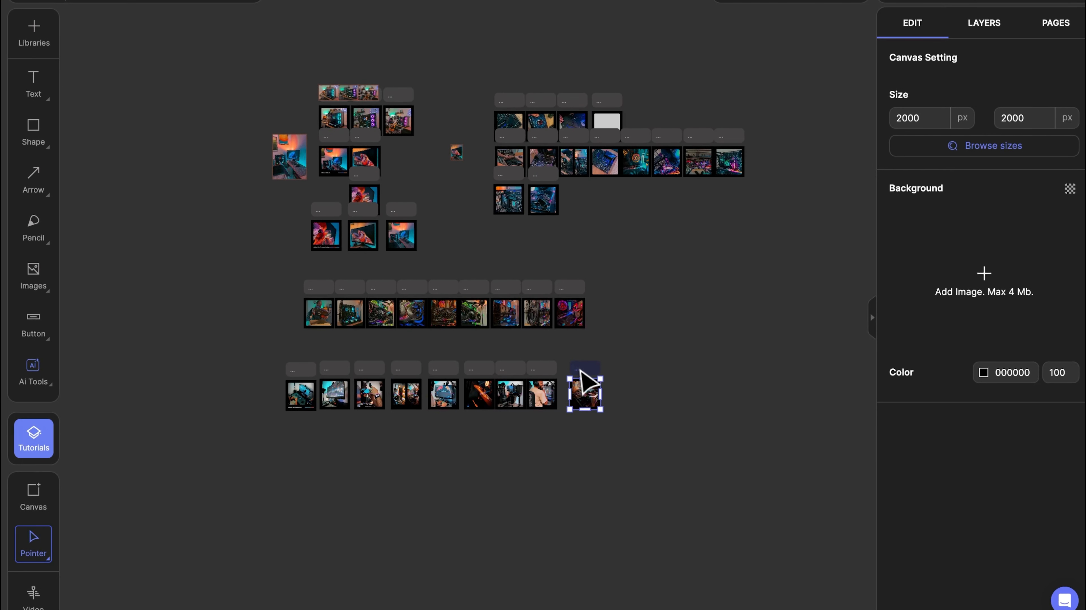
pyautogui.press('Delete')
# Duplicate the "ASRock: Gaming Sessions" cover canvas and place the copy in the empty space beyond the graphics card row.
pyautogui.scroll(5, 475, 402)
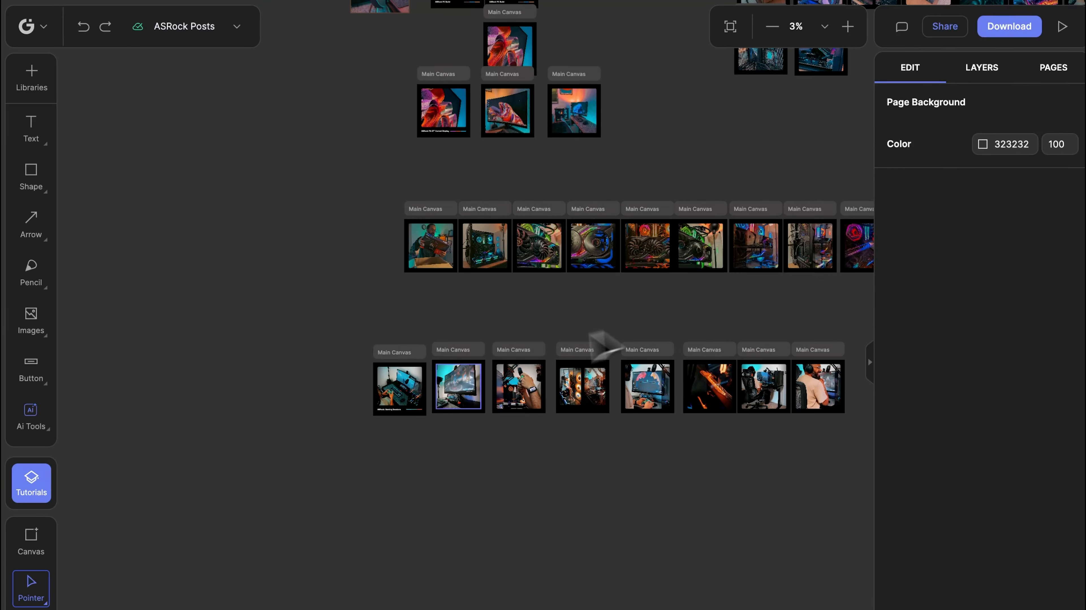
pyautogui.scroll(5, 453, 376)
pyautogui.click(290, 331)
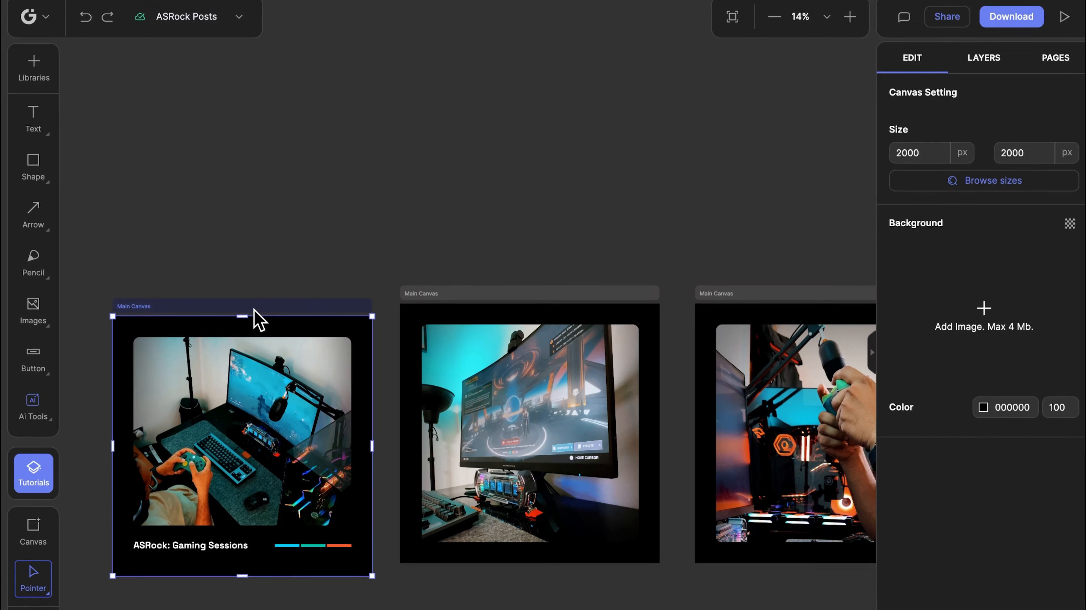
pyautogui.scroll(5, 280, 334)
pyautogui.click(452, 294)
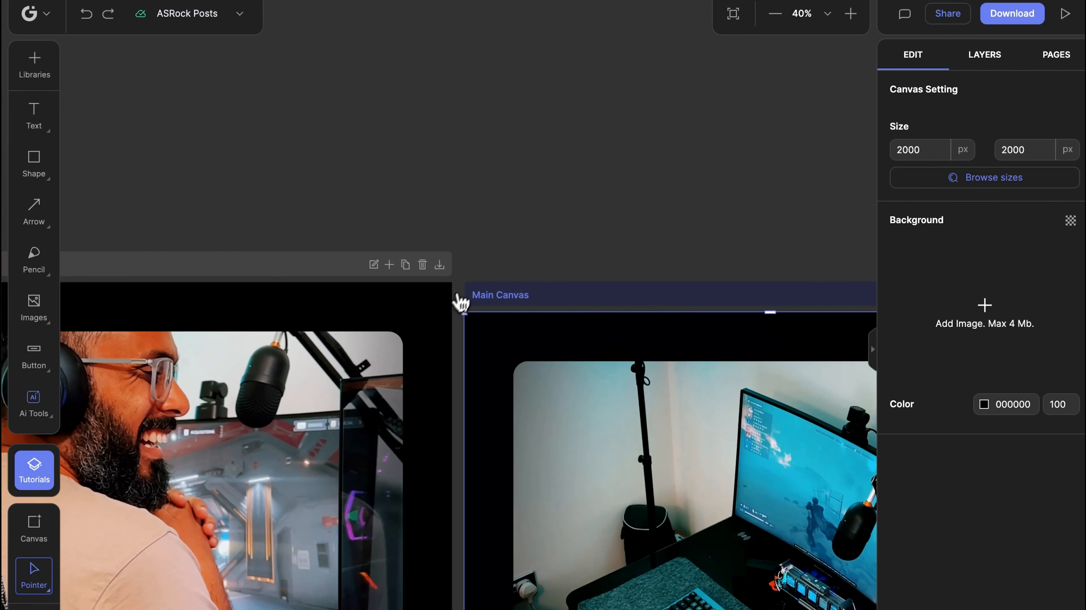
pyautogui.scroll(-10, 528, 252)
pyautogui.scroll(3, 523, 278)
pyautogui.moveTo(487, 390); pyautogui.dragTo(707, 160)
# Duplicate the last canvas of the graphics card row, the one with the Radeon card photo.
pyautogui.scroll(3, 502, 286)
pyautogui.click(508, 273)
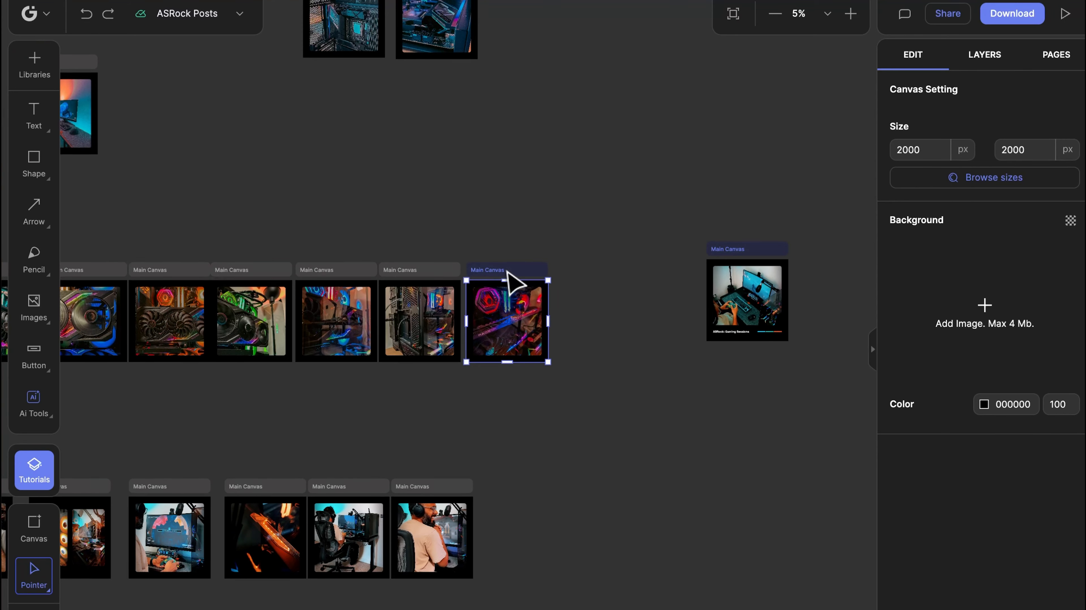
pyautogui.scroll(5, 514, 291)
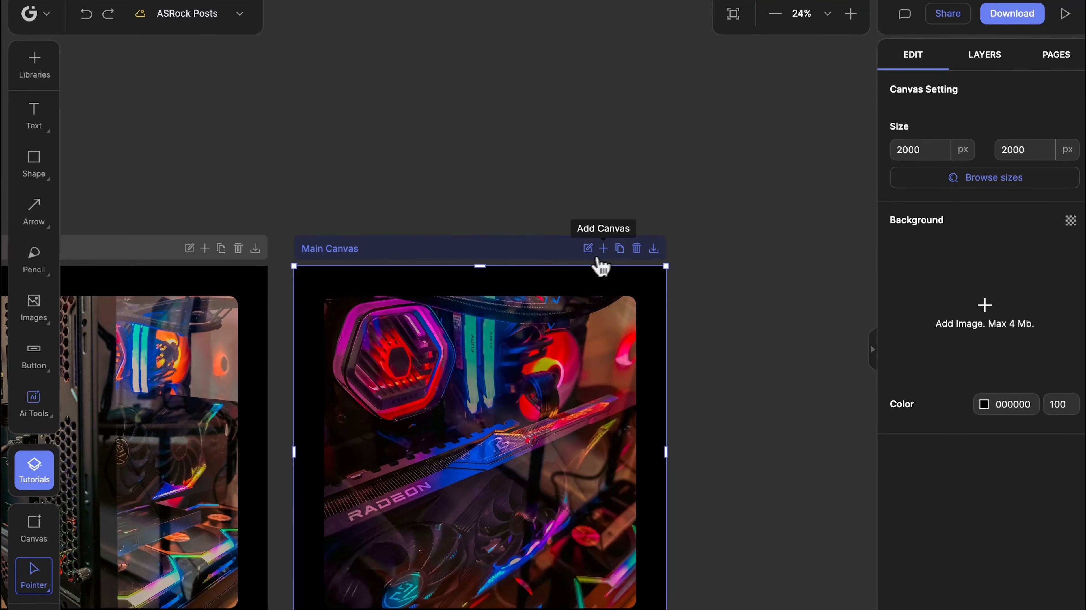
pyautogui.click(620, 248)
pyautogui.click(715, 181)
pyautogui.scroll(-5, 532, 241)
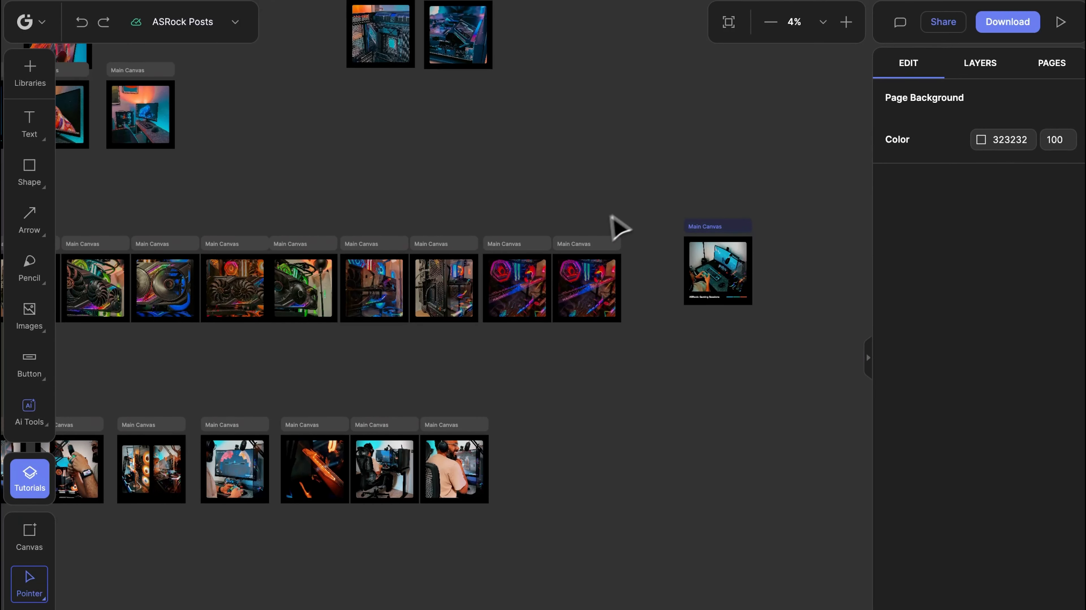
# Move the duplicated Radeon card canvas into the empty space beside the "ASRock: Gaming Sessions" cover copy.
pyautogui.moveTo(632, 212); pyautogui.dragTo(520, 270)
pyautogui.moveTo(476, 301); pyautogui.dragTo(689, 282)
pyautogui.moveTo(752, 252); pyautogui.dragTo(526, 281)
pyautogui.moveTo(284, 266); pyautogui.dragTo(553, 421)
# Select both copied canvases and move them together higher into the open area, clear of the graphics card row.
pyautogui.moveTo(468, 303); pyautogui.dragTo(530, 168)
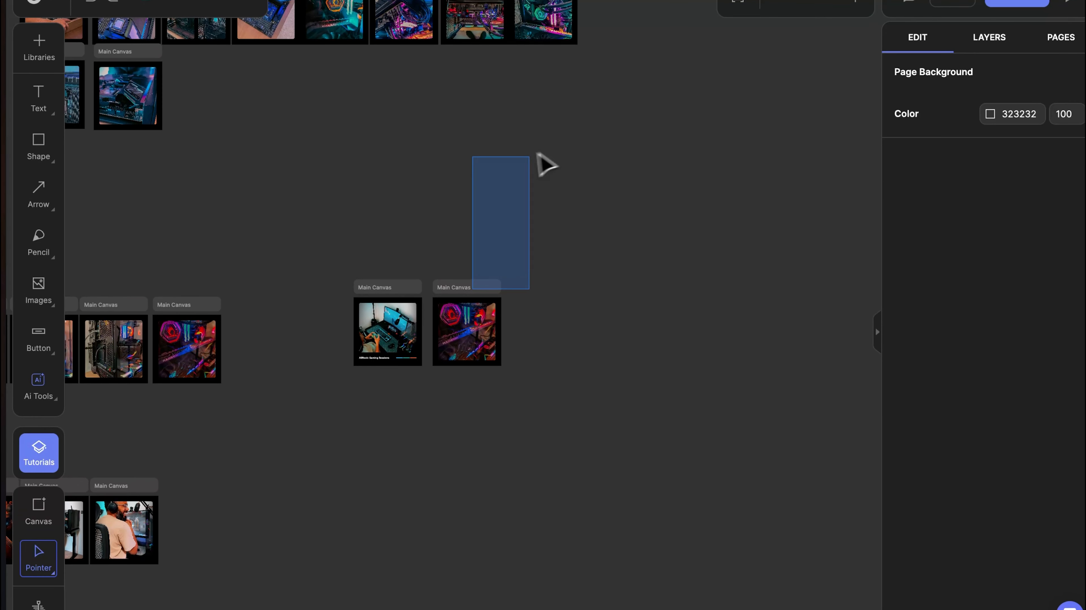
pyautogui.moveTo(620, 216); pyautogui.dragTo(260, 463)
pyautogui.moveTo(314, 414); pyautogui.dragTo(265, 450)
pyautogui.moveTo(466, 329); pyautogui.dragTo(497, 185)
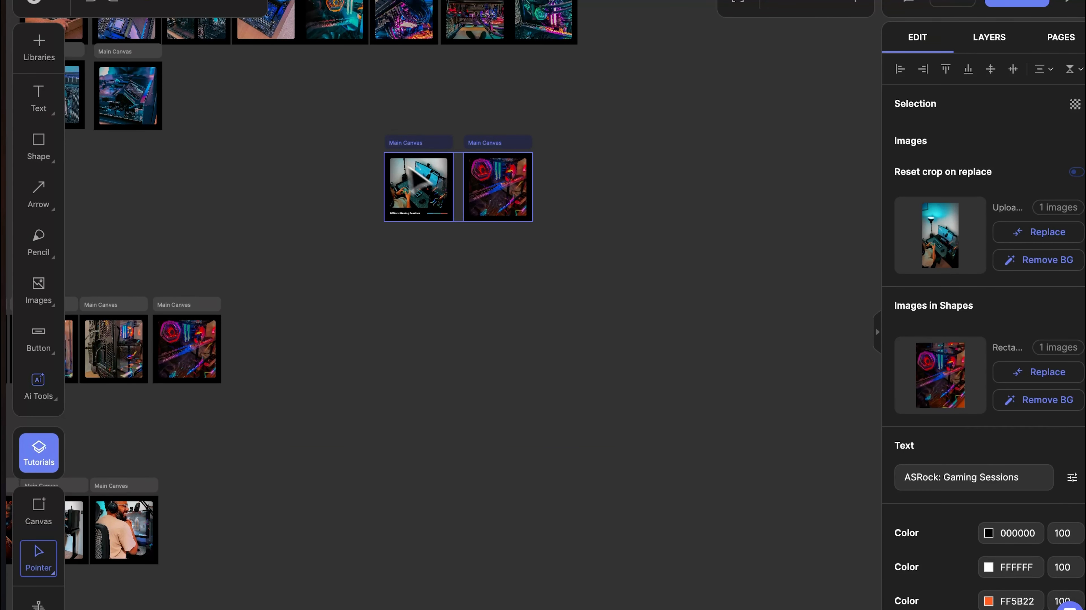
pyautogui.click(374, 137)
pyautogui.moveTo(374, 136); pyautogui.dragTo(399, 283)
# Examine the copied cover canvas and the Radeon photo canvas up close as the base for the new carousel.
pyautogui.scroll(8, 451, 321)
pyautogui.scroll(-2, 439, 351)
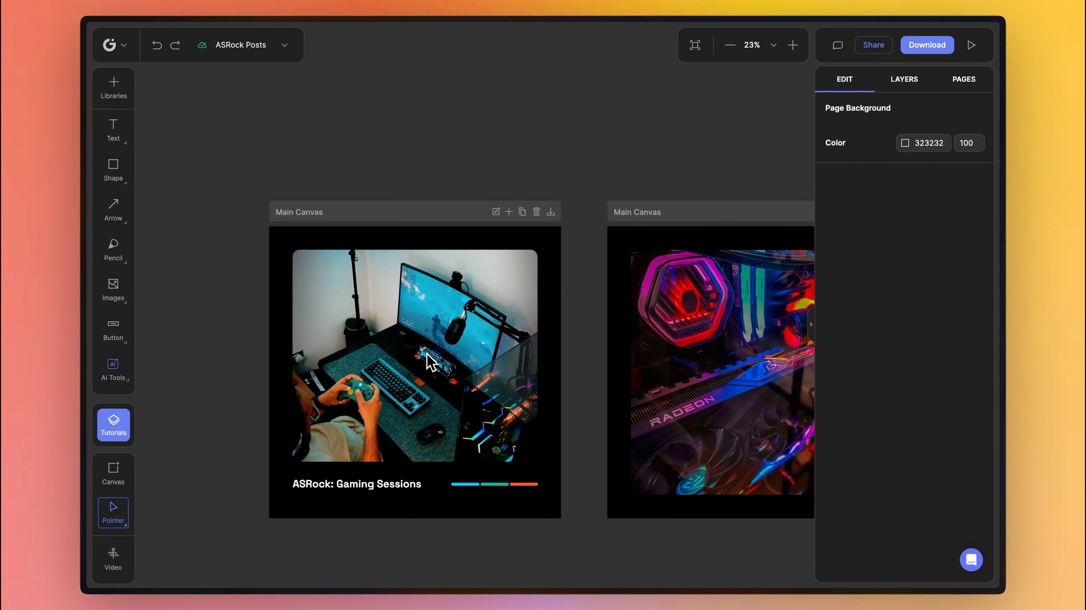
pyautogui.scroll(-2, 474, 325)
pyautogui.hscroll(5, 308, 292)
pyautogui.scroll(-2, 378, 297)
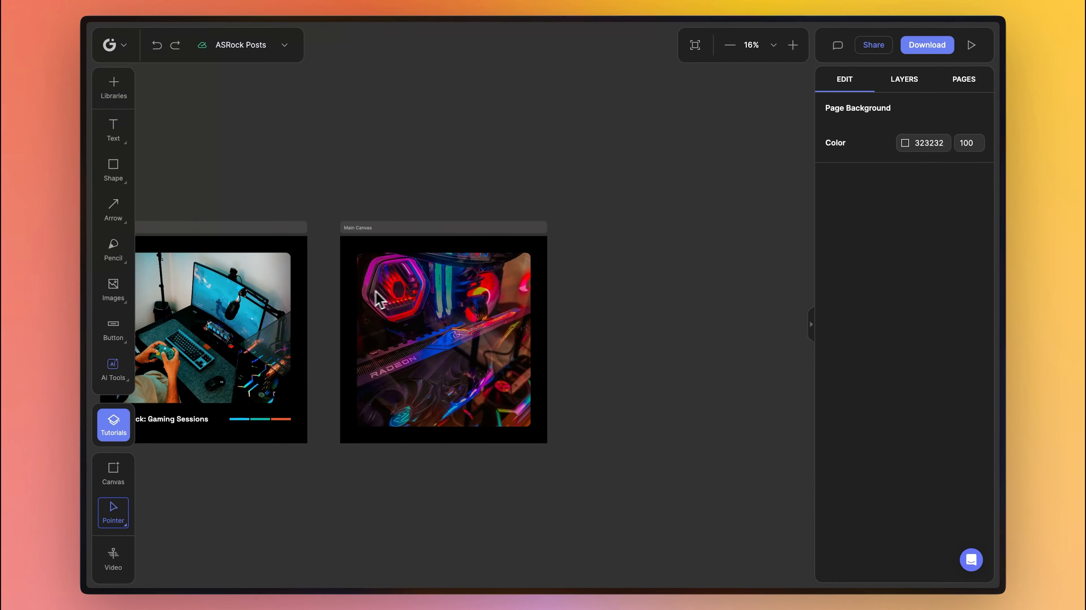
pyautogui.hscroll(-5, 463, 301)
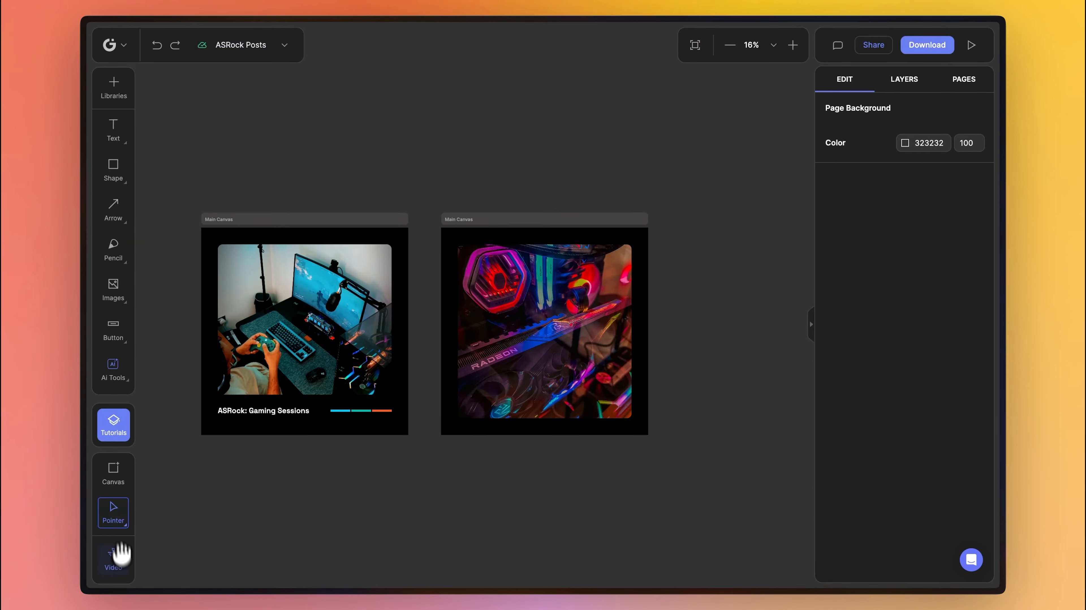
pyautogui.scroll(-2, 296, 513)
pyautogui.scroll(-4, 296, 513)
pyautogui.hscroll(-4, 296, 512)
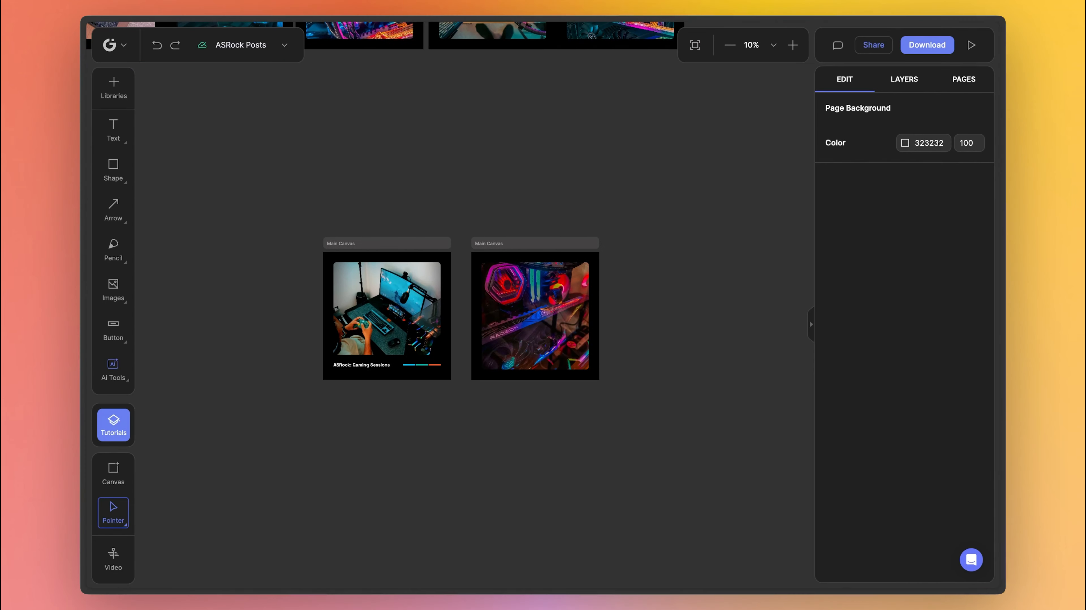
# Switch to Finder and import all eight photos from the Edited folder into the empty area above the two canvases.
pyautogui.press('super+Tab')
pyautogui.moveTo(530, 232); pyautogui.dragTo(455, 227)
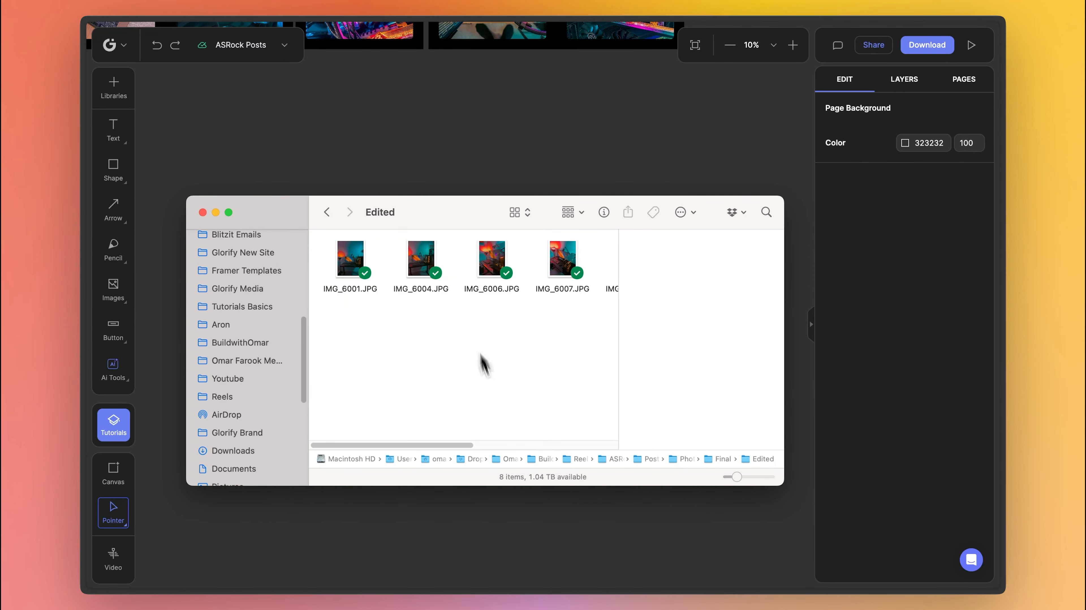
pyautogui.moveTo(465, 445)
pyautogui.mouseDown()
pyautogui.moveTo(511, 446)
pyautogui.moveTo(453, 445)
pyautogui.mouseUp()
pyautogui.moveTo(349, 331); pyautogui.dragTo(649, 243)
pyautogui.moveTo(580, 269); pyautogui.dragTo(489, 141)
pyautogui.click(388, 204)
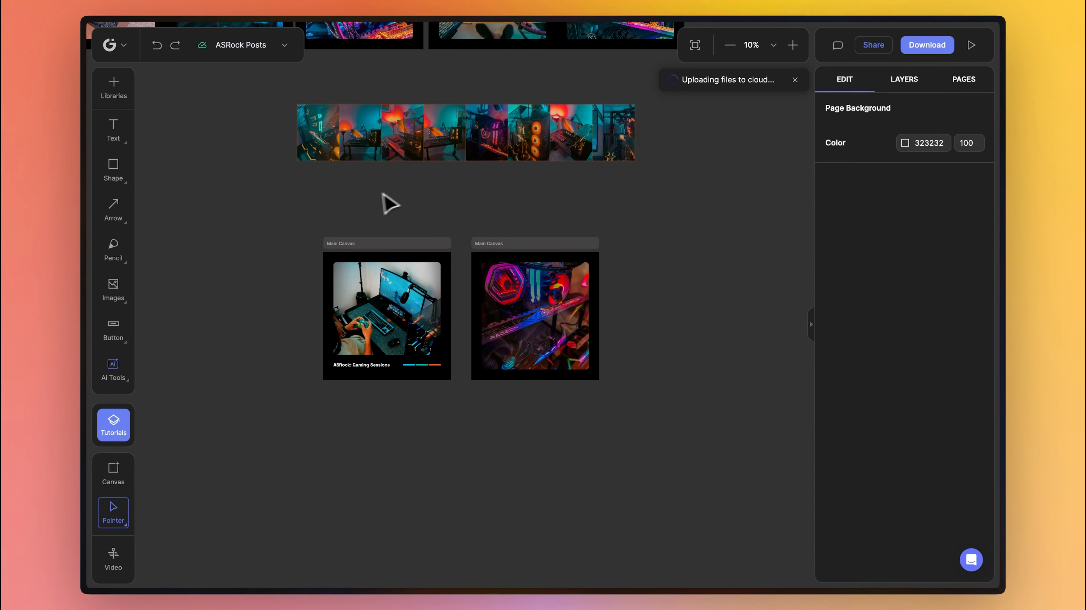
# Select the whole row of imported photos and move it closer to the two canvases below.
pyautogui.scroll(3, 372, 231)
pyautogui.moveTo(205, 170); pyautogui.dragTo(652, 227)
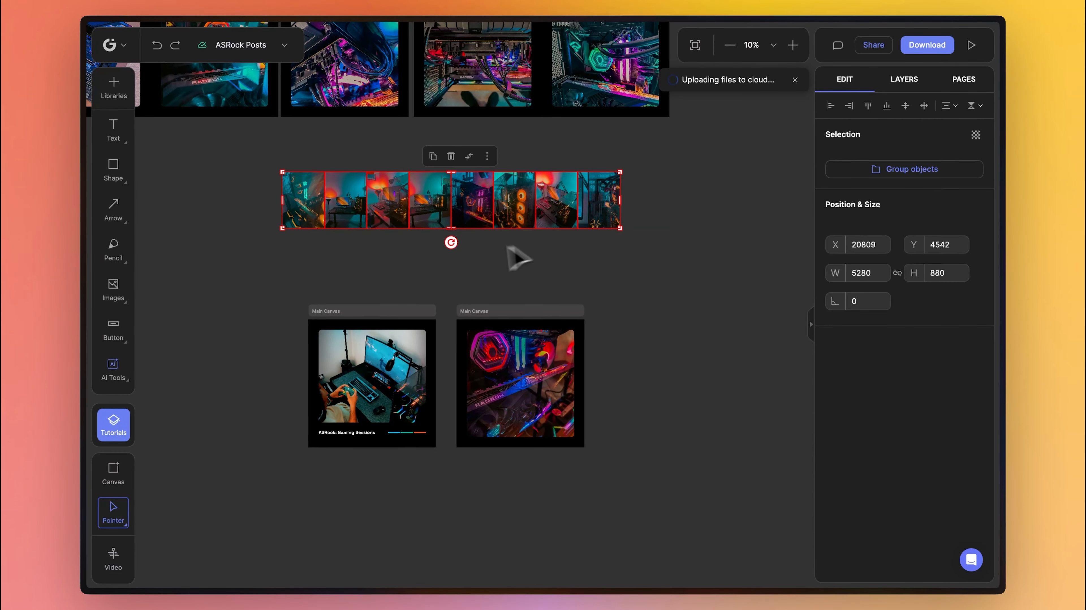
pyautogui.scroll(2, 280, 231)
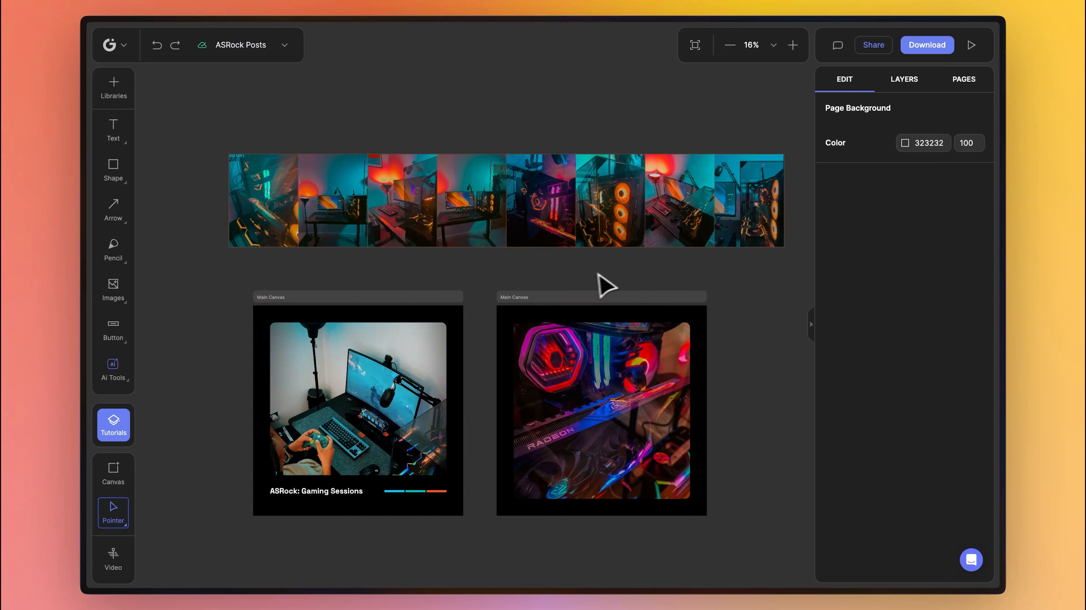
# Copy the fourth imported photo, the desk setup, and paste it into the cover canvas's image shape to replace the gaming photo.
pyautogui.click(367, 385)
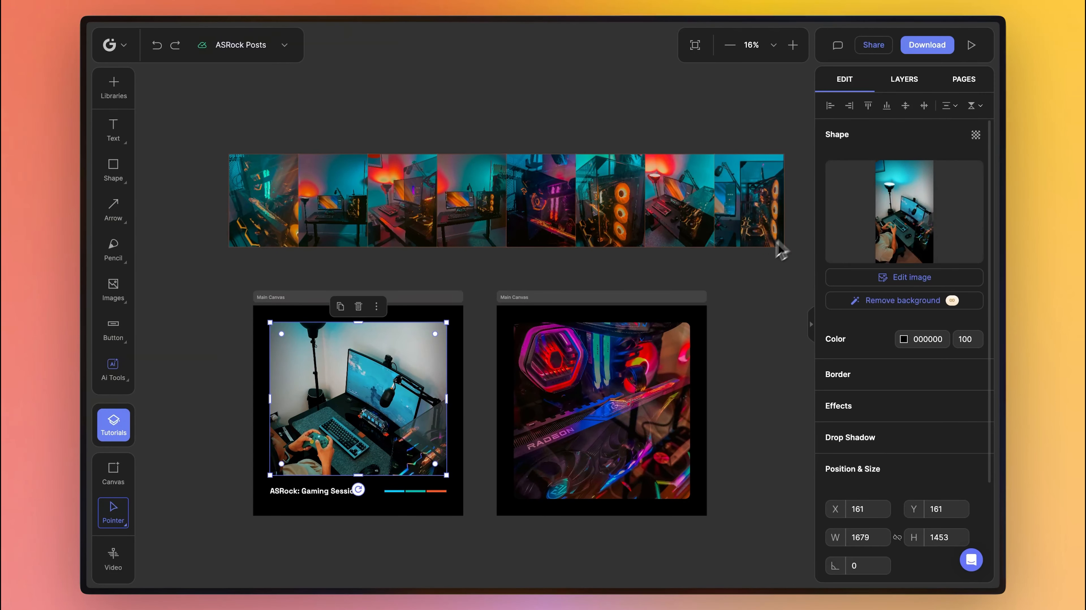
pyautogui.click(405, 266)
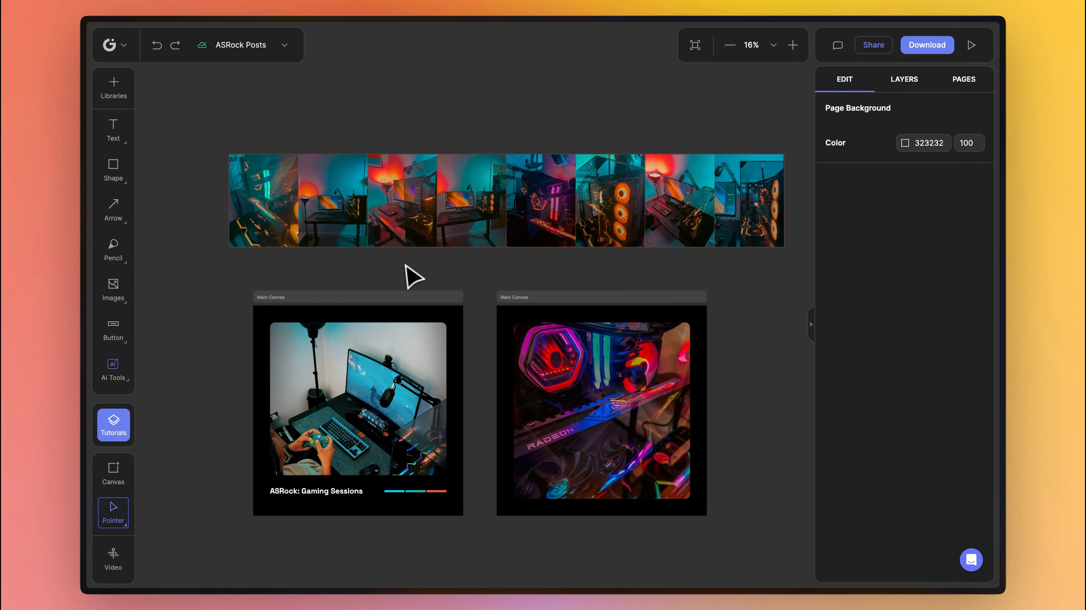
pyautogui.click(344, 220)
pyautogui.click(472, 211)
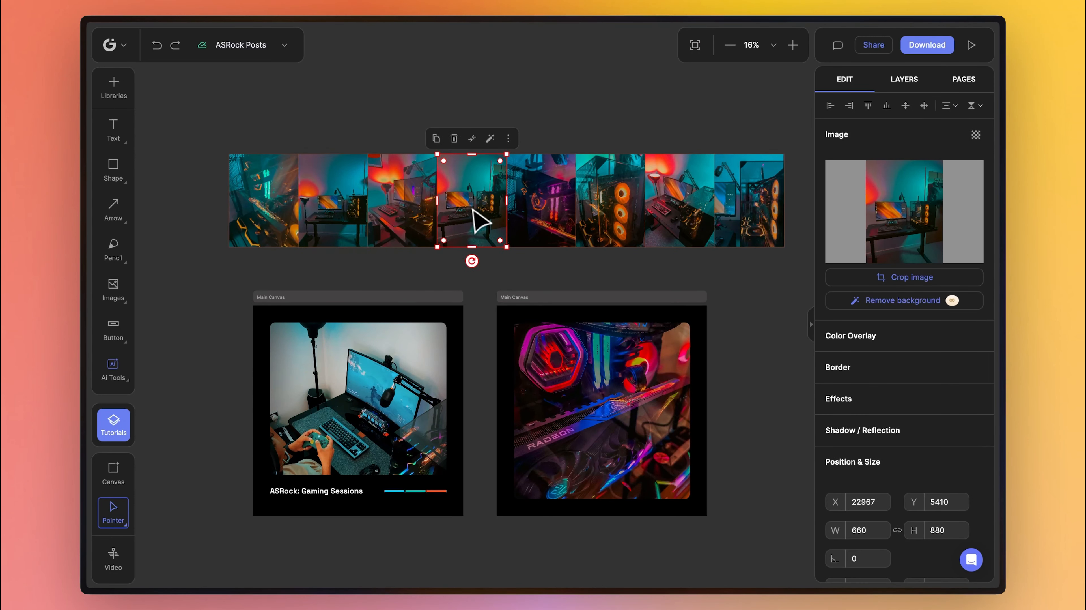
pyautogui.click(411, 280)
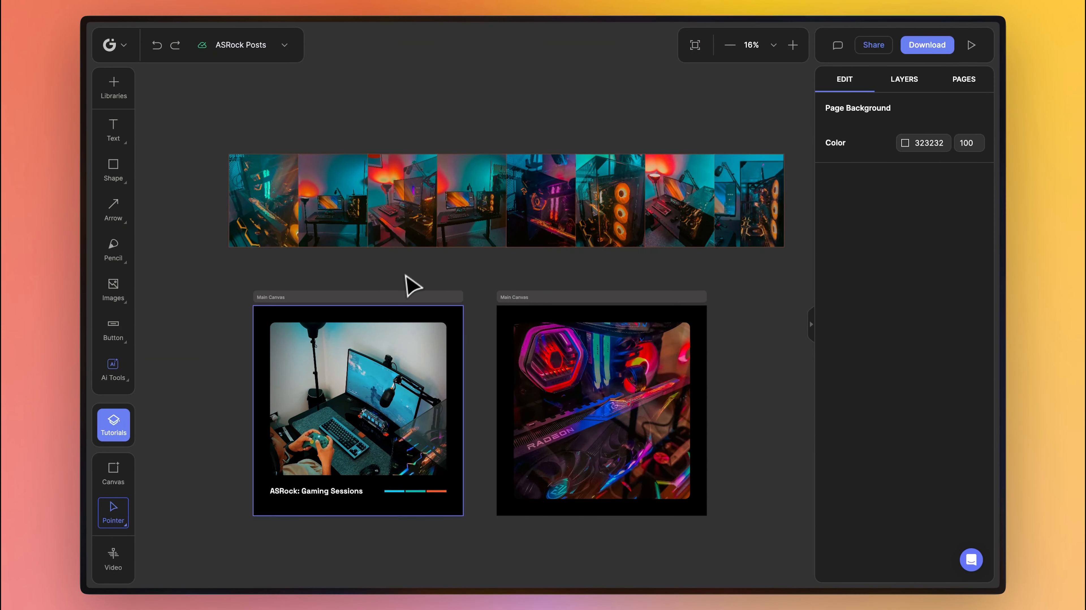
pyautogui.scroll(3, 364, 386)
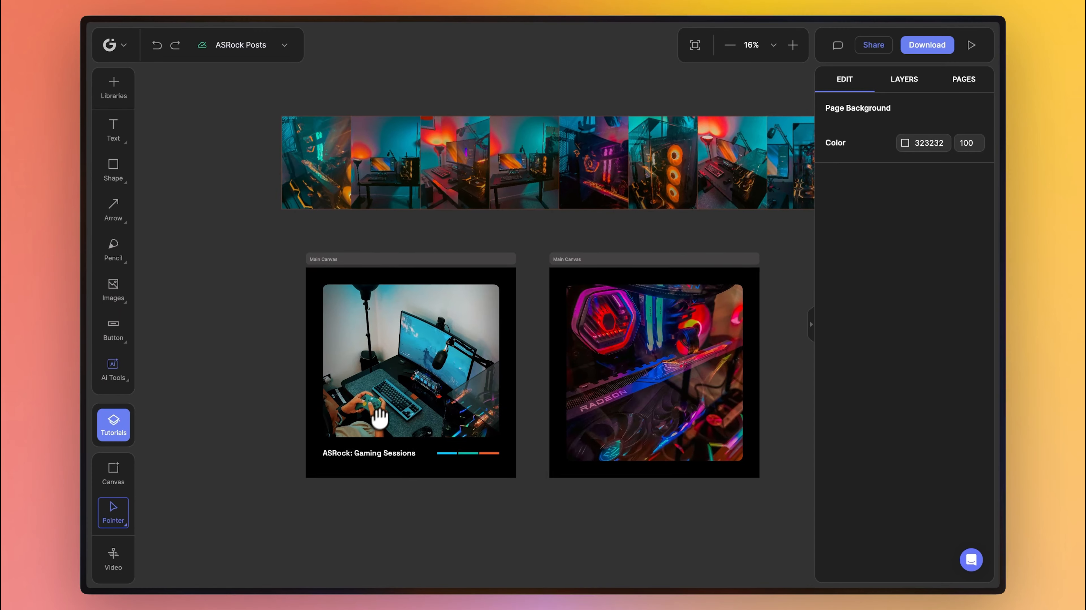
pyautogui.click(423, 384)
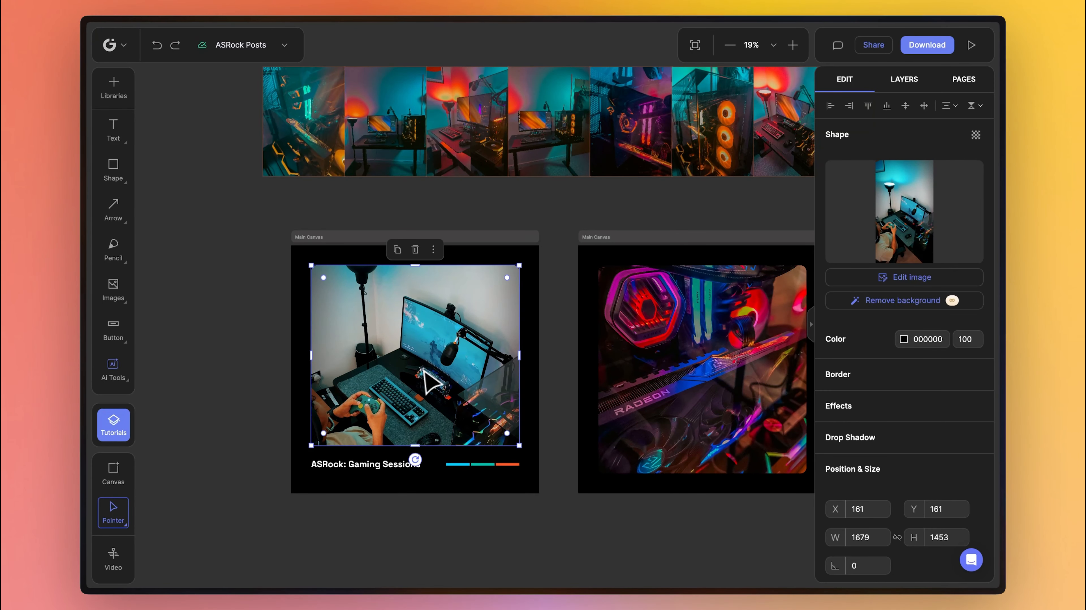
pyautogui.press('super+v')
pyautogui.click(235, 318)
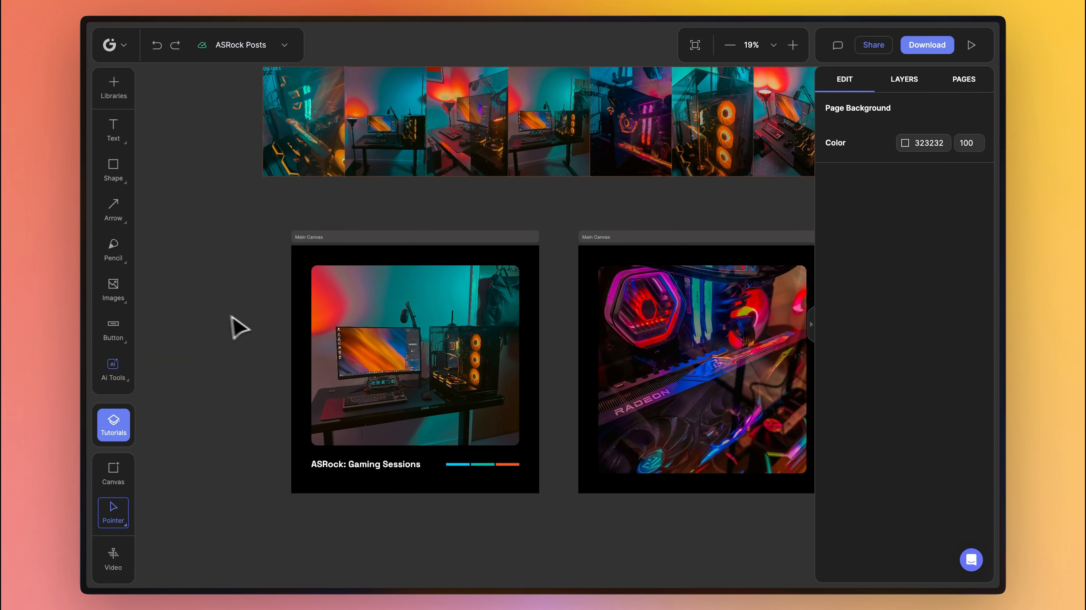
# Open the cover's desk photo for editing inside its frame and reduce its scale to 134.
pyautogui.click(379, 340)
pyautogui.doubleClick(386, 350)
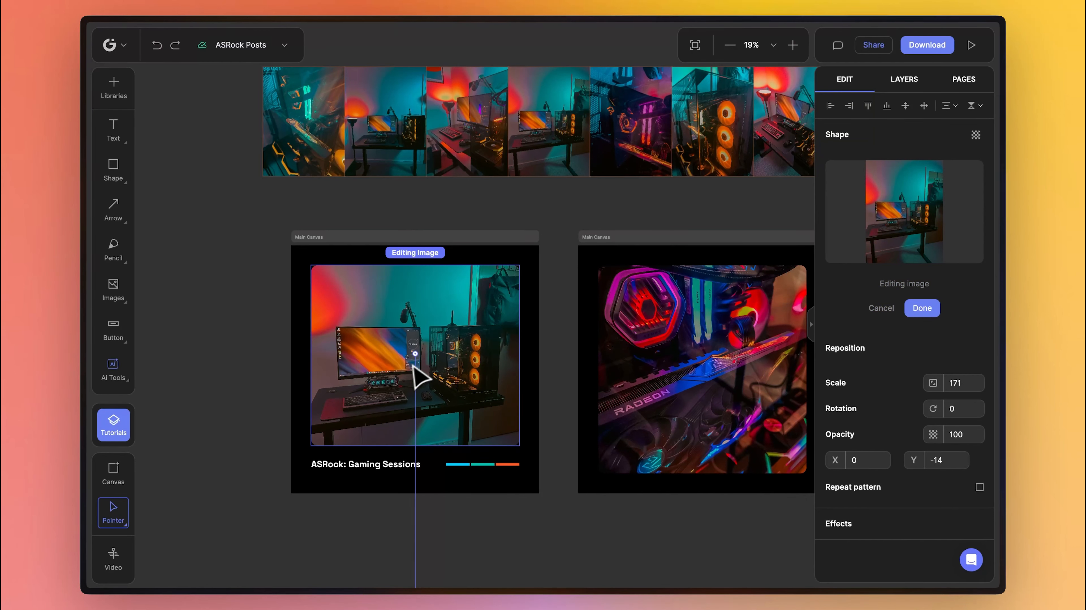
pyautogui.scroll(-3, 421, 369)
pyautogui.scroll(3, 421, 368)
pyautogui.scroll(-3, 425, 367)
pyautogui.scroll(2, 427, 370)
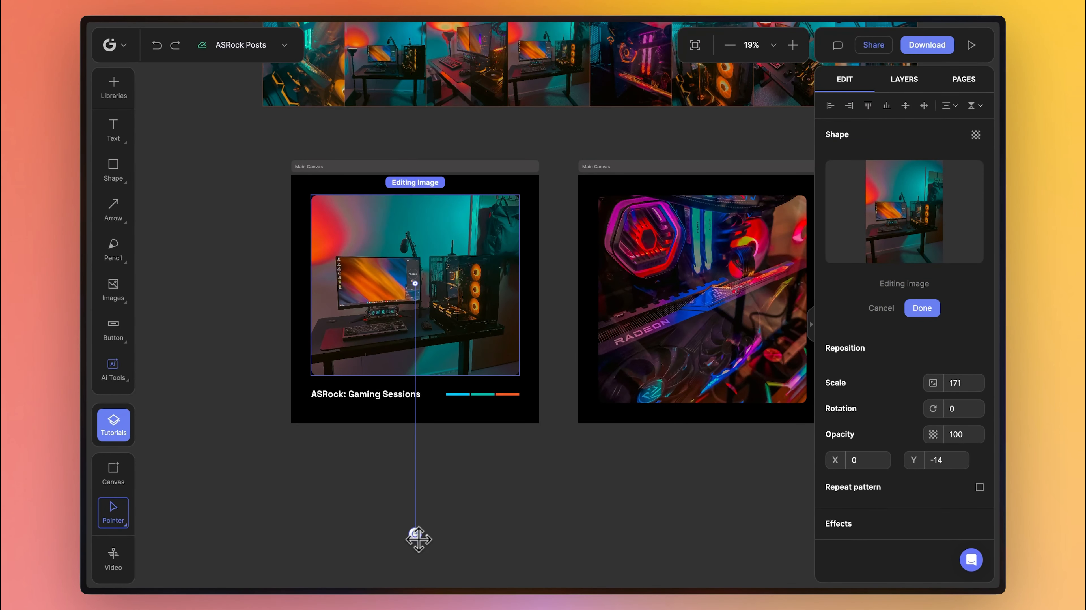
pyautogui.moveTo(415, 539); pyautogui.dragTo(417, 427)
pyautogui.moveTo(430, 482); pyautogui.dragTo(415, 459)
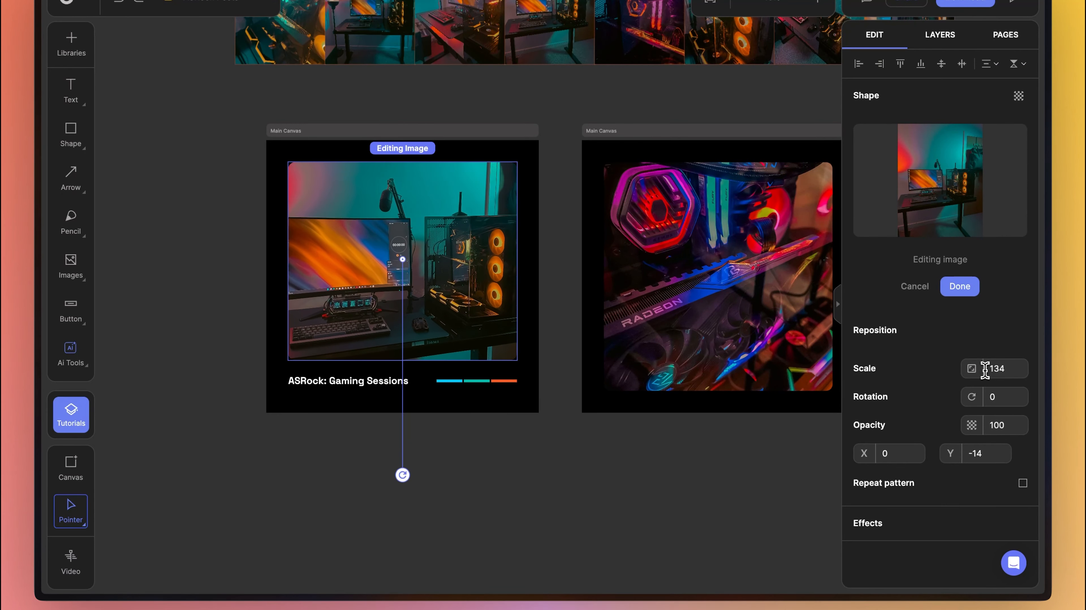
# Set the cover photo's scale to 111 and its offset to X 52, Y -18.
pyautogui.moveTo(986, 370)
pyautogui.mouseDown()
pyautogui.moveTo(963, 369)
pyautogui.moveTo(973, 368)
pyautogui.mouseUp()
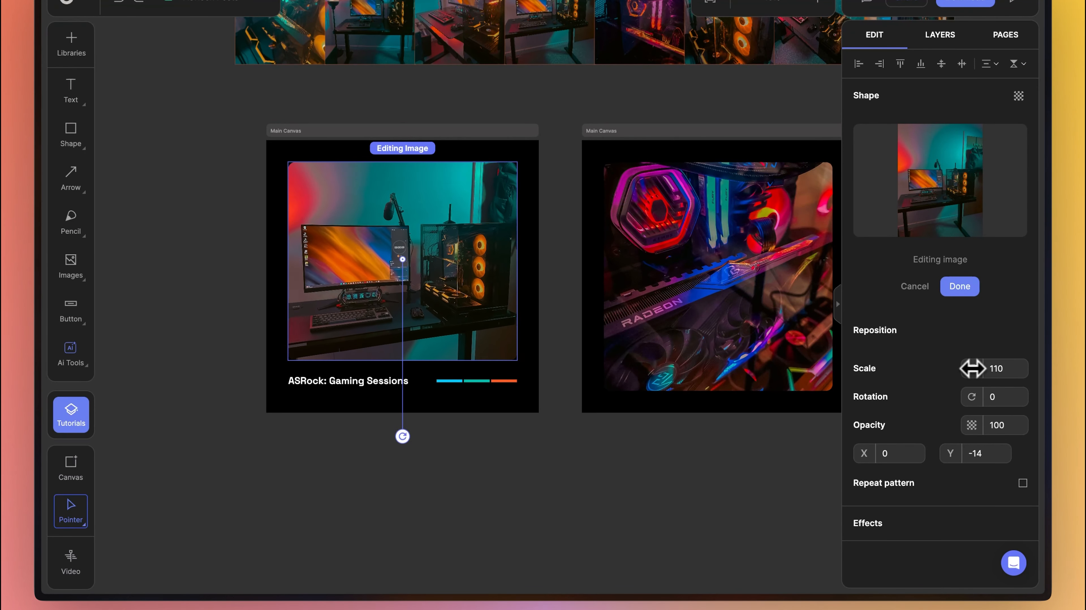
pyautogui.moveTo(952, 446); pyautogui.dragTo(950, 456)
pyautogui.moveTo(864, 454); pyautogui.dragTo(907, 453)
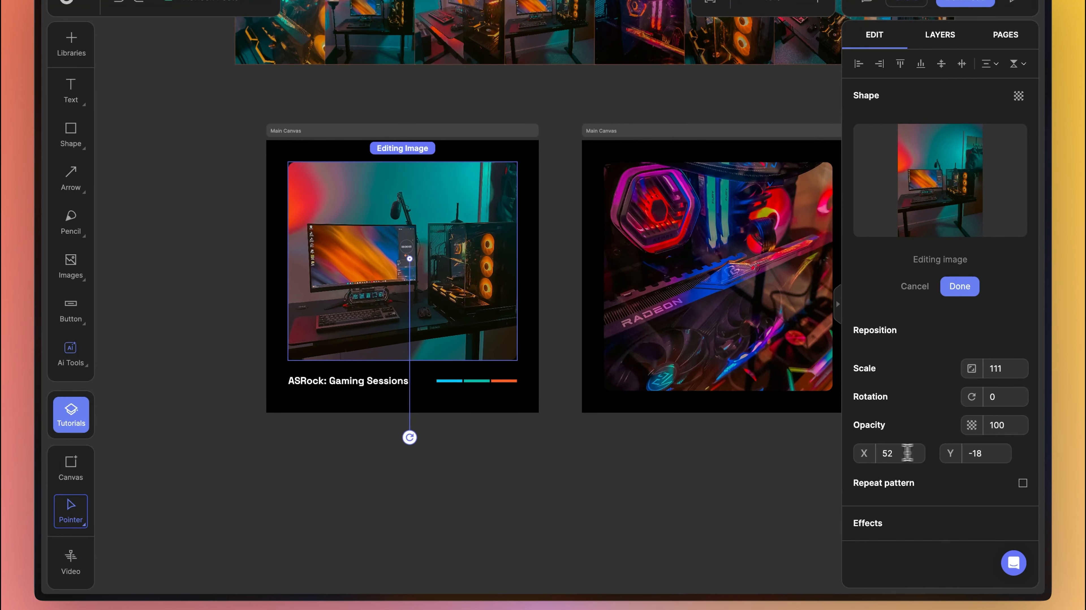
# Try the cover photo at scale 96 with a horizontal offset of 9.
pyautogui.moveTo(978, 368); pyautogui.dragTo(963, 369)
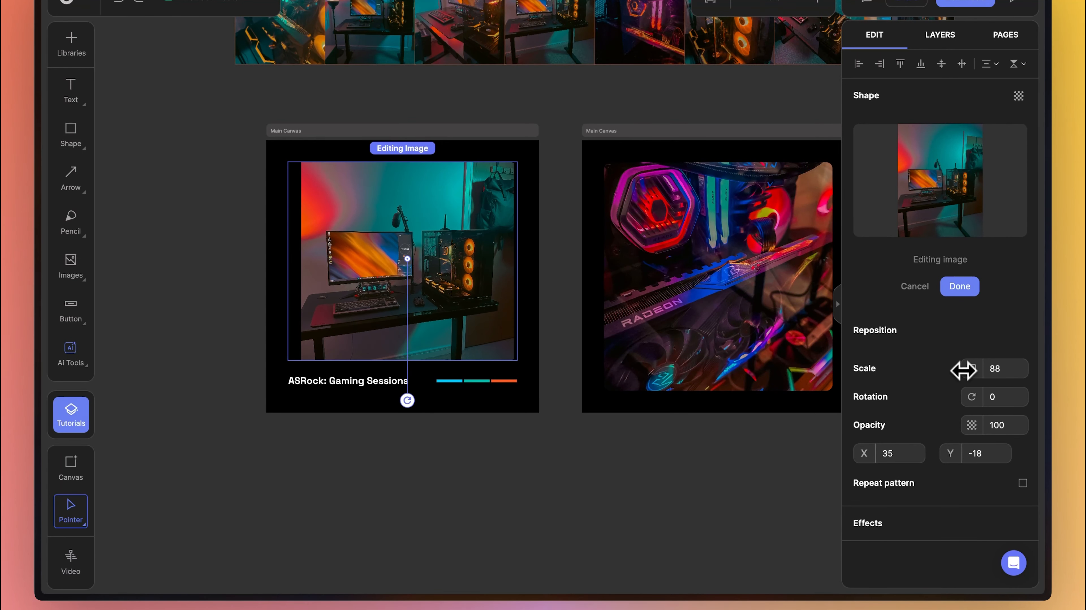
pyautogui.moveTo(878, 452); pyautogui.dragTo(820, 463)
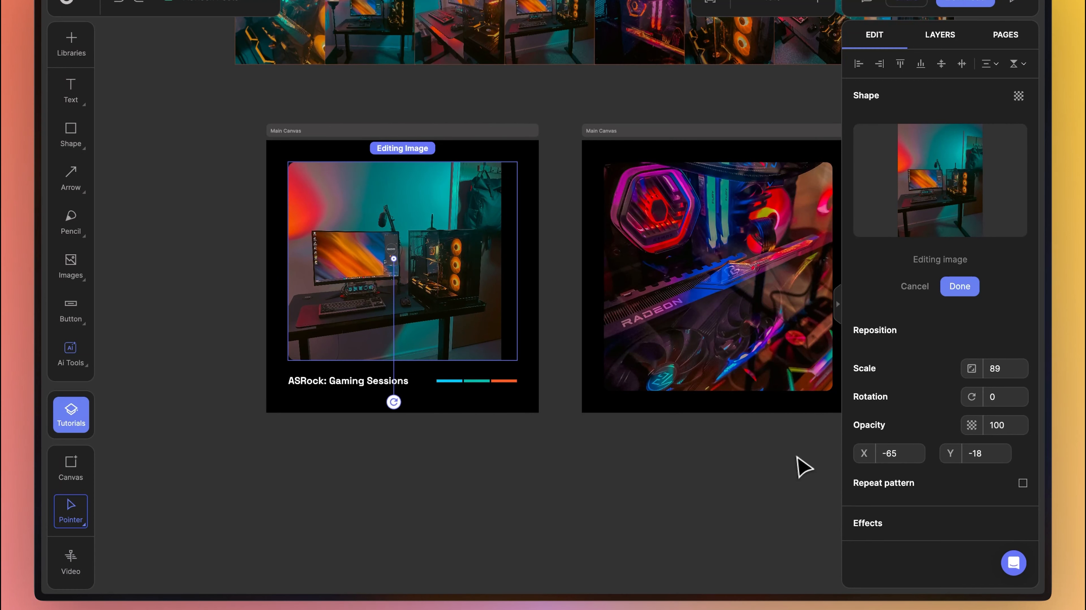
pyautogui.moveTo(974, 370); pyautogui.dragTo(979, 373)
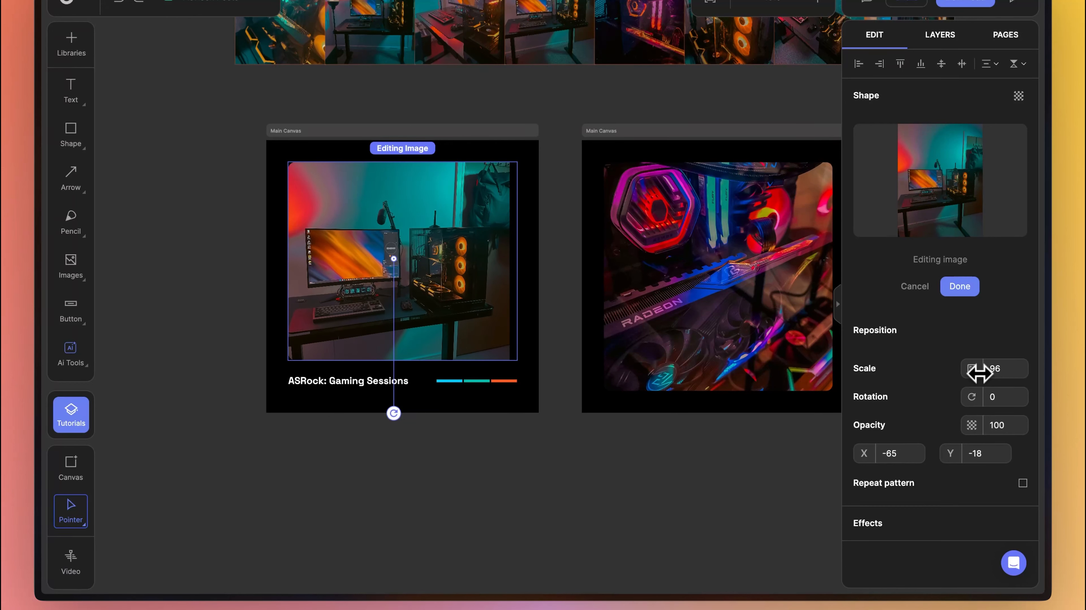
pyautogui.moveTo(867, 456); pyautogui.dragTo(915, 445)
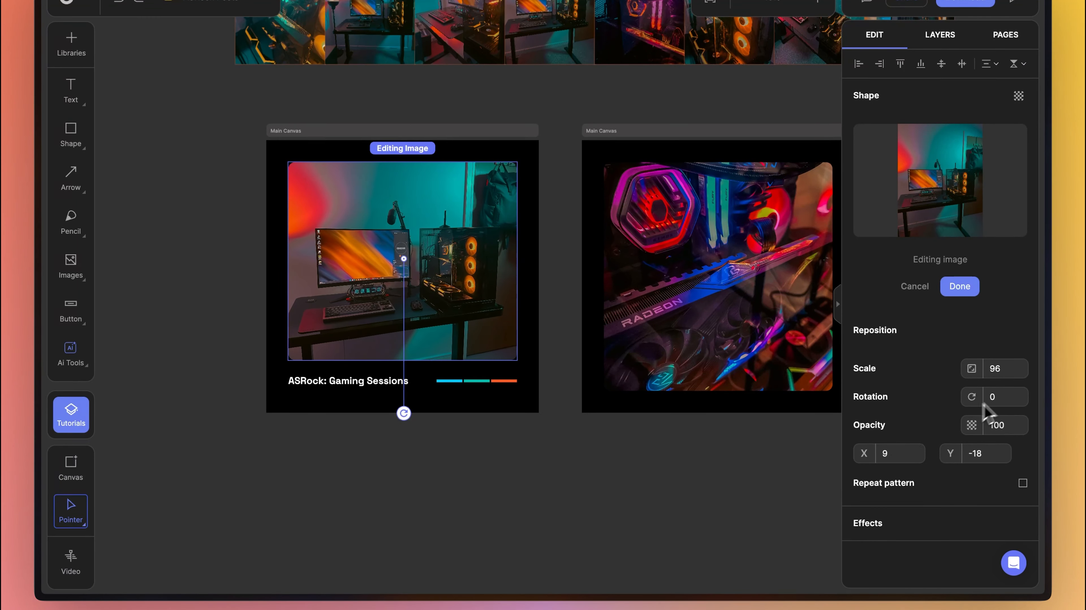
# Set the cover photo's scale to 110, shift it slightly left within the frame, and finish editing the image.
pyautogui.write('100')
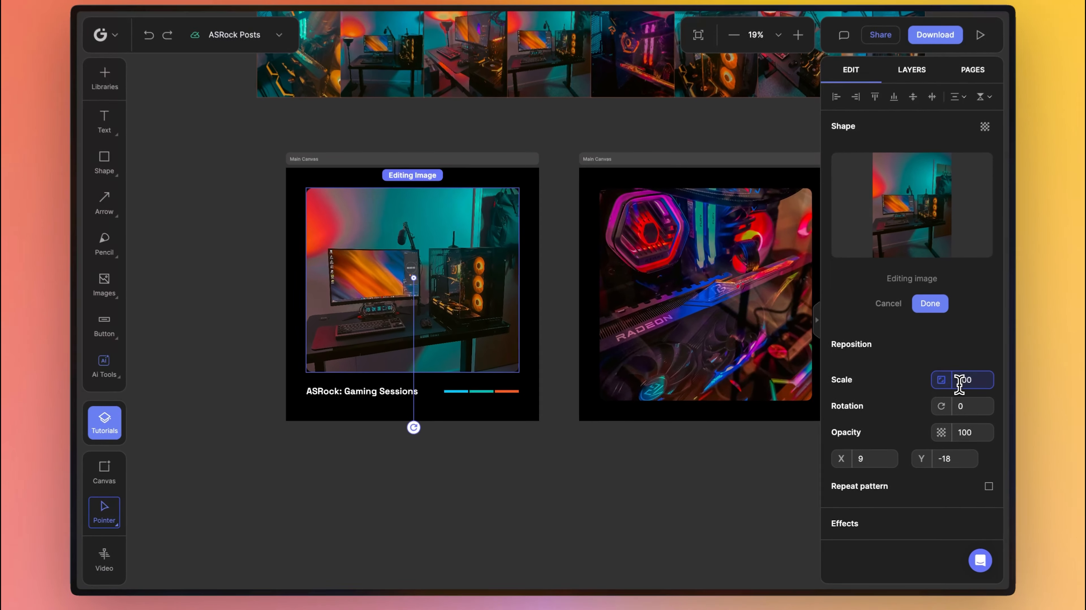
pyautogui.press('BackSpace')
pyautogui.press('BackSpace')
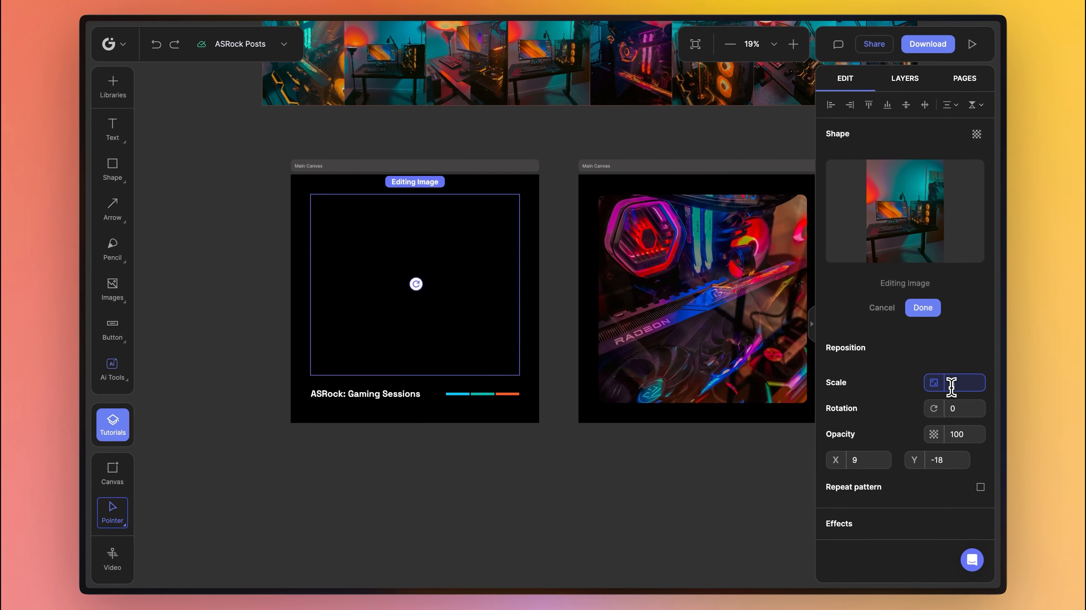
pyautogui.write('0')
pyautogui.press('BackSpace')
pyautogui.write('10')
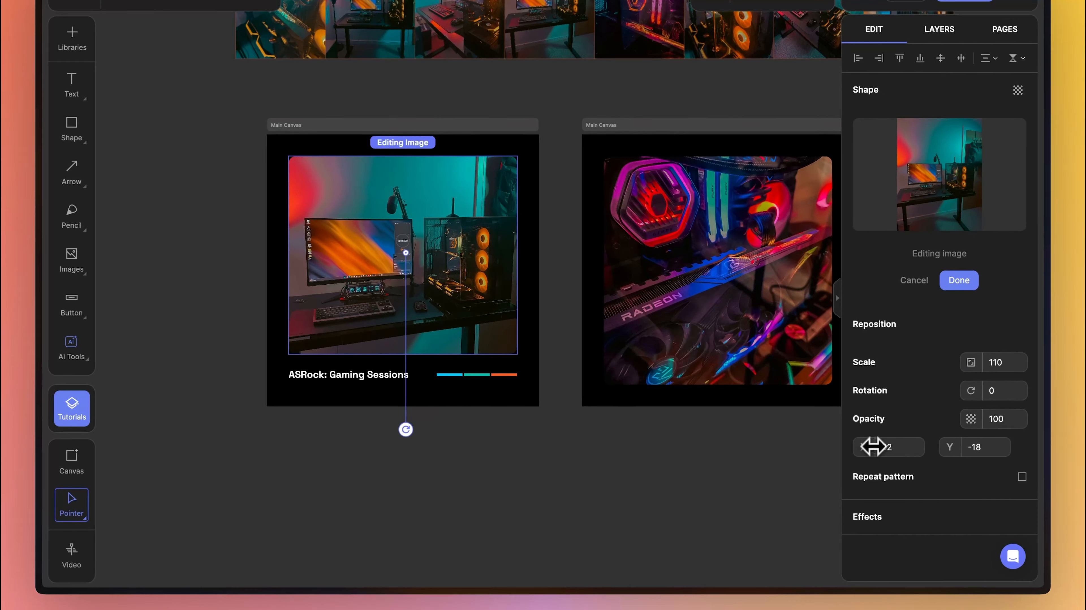
pyautogui.moveTo(835, 460)
pyautogui.mouseDown()
pyautogui.moveTo(816, 466)
pyautogui.moveTo(892, 440)
pyautogui.moveTo(845, 443)
pyautogui.mouseUp()
pyautogui.click(606, 509)
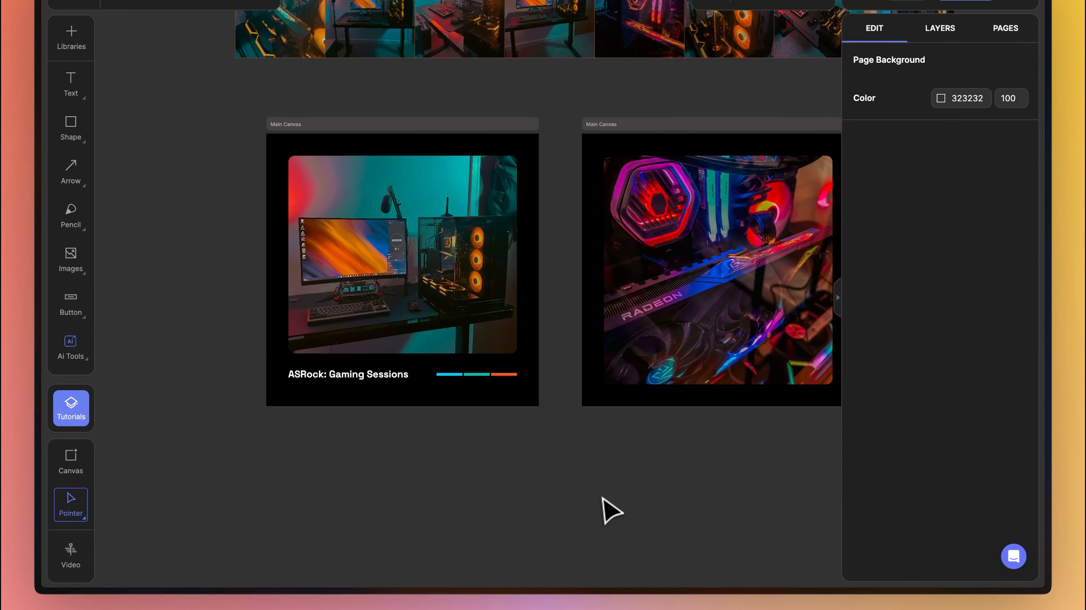
# Replace "Gaming Sessions" in the cover caption so it reads "ASRock: the final build".
pyautogui.doubleClick(320, 380)
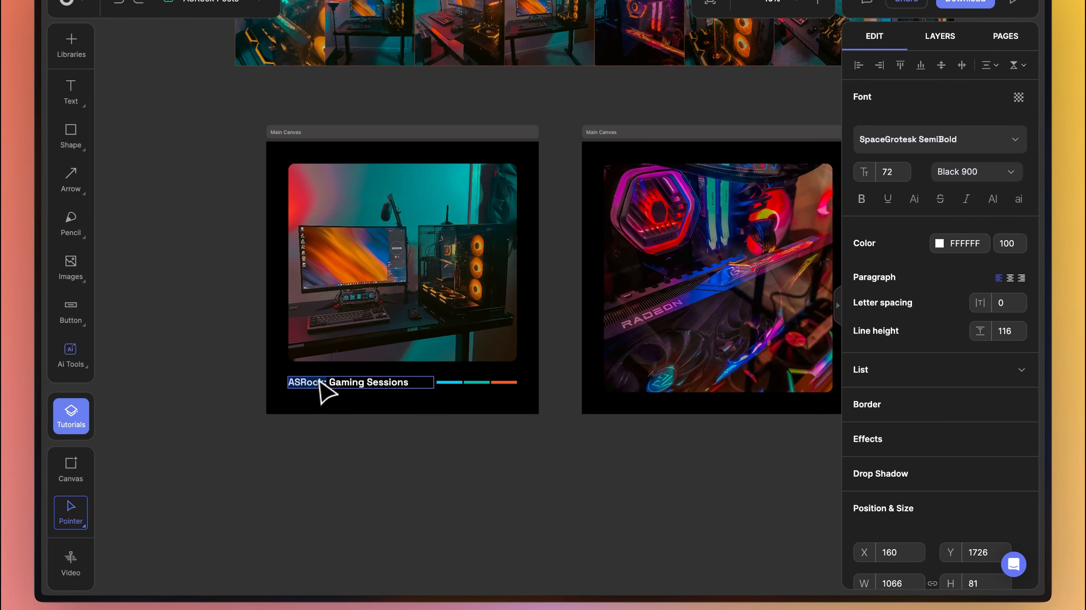
pyautogui.click(355, 397)
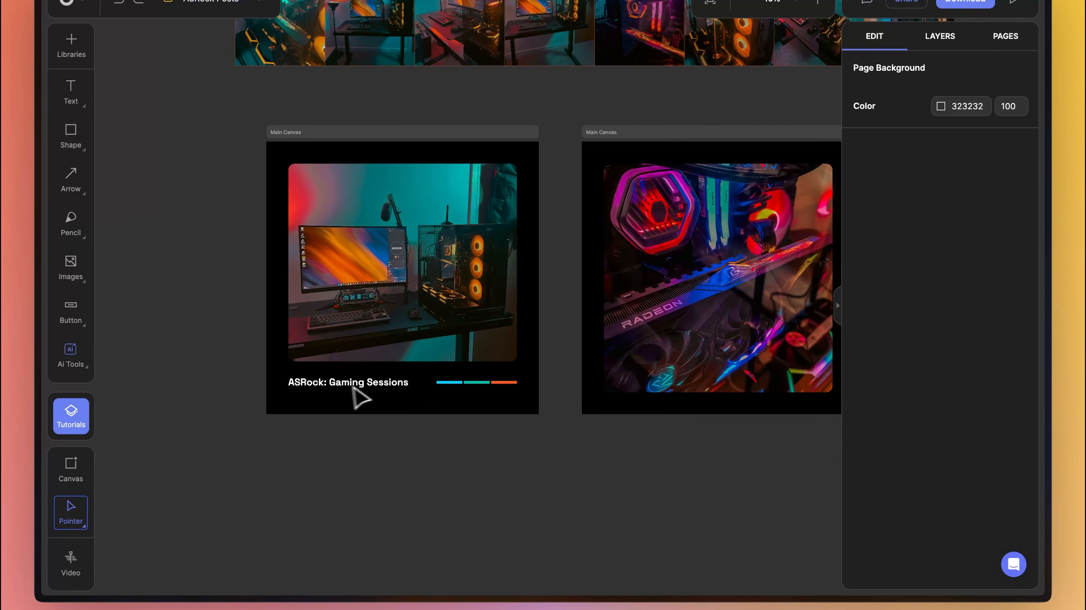
pyautogui.doubleClick(333, 383)
pyautogui.moveTo(331, 384); pyautogui.dragTo(415, 383)
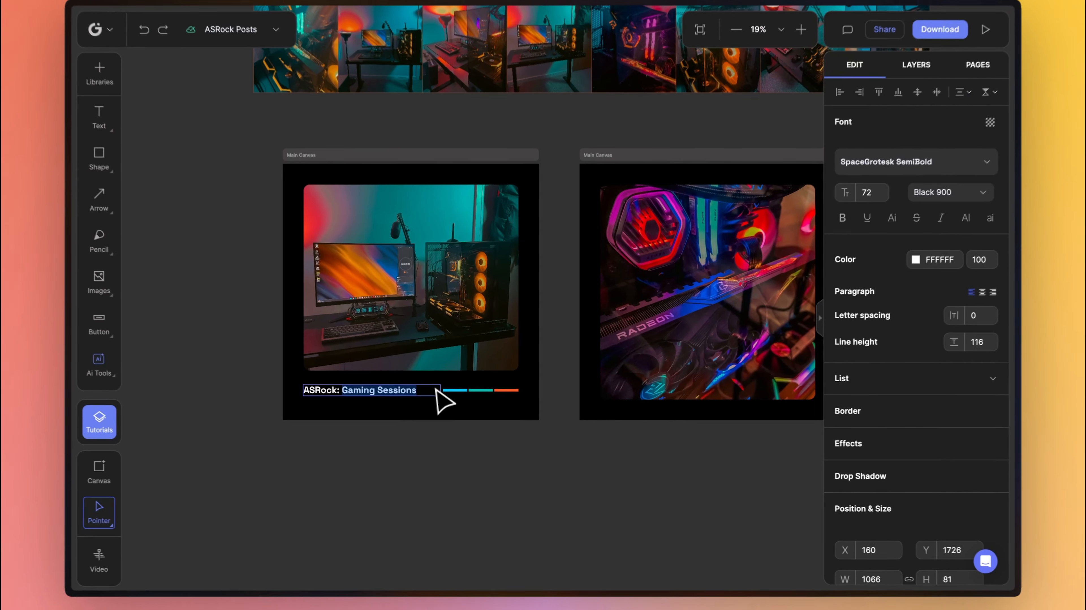
pyautogui.press('BackSpace')
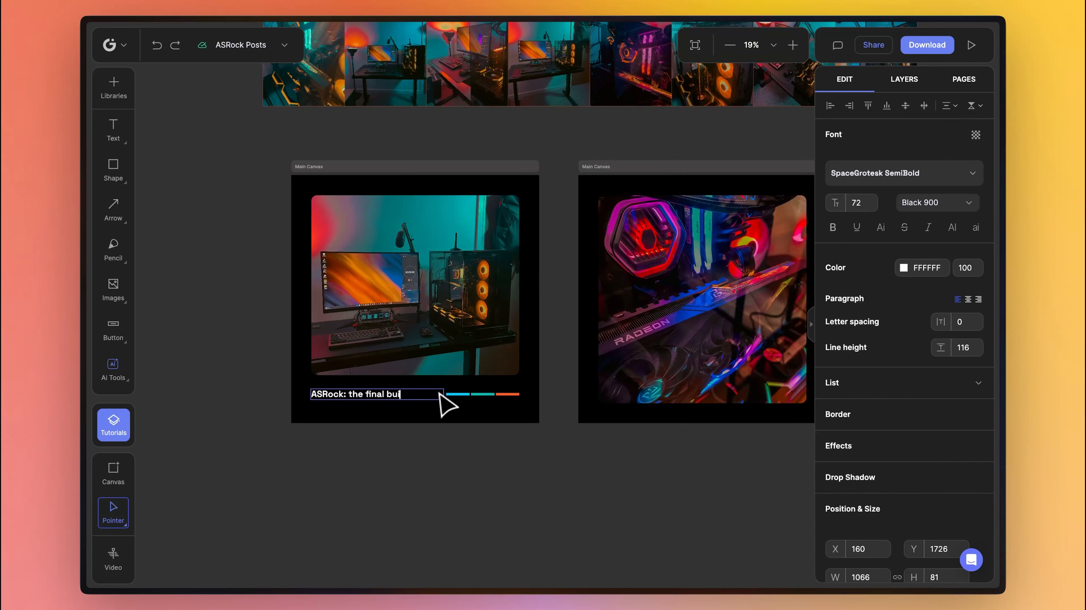
pyautogui.click(437, 422)
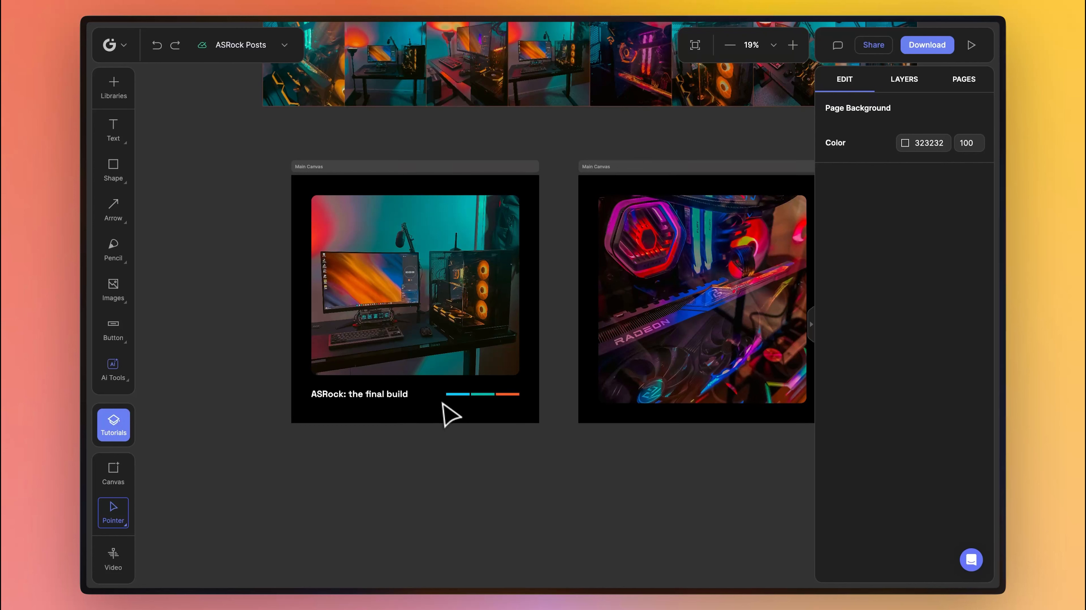
# Recolor the cover's first accent bar with the red sampled from the wall glow in the photo's upper corner.
pyautogui.click(456, 393)
pyautogui.scroll(5, 454, 399)
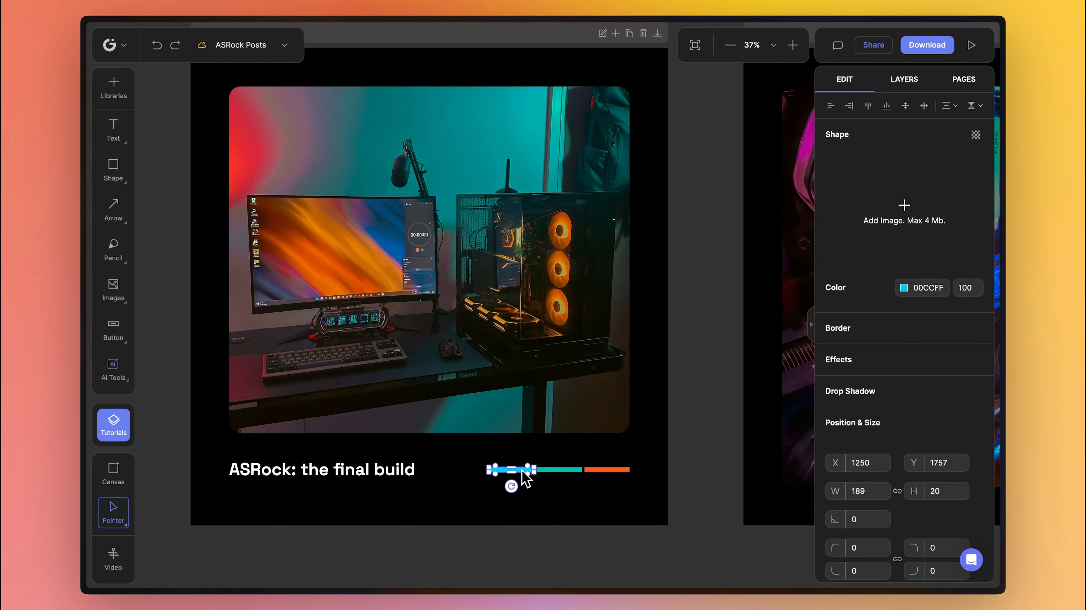
pyautogui.click(905, 288)
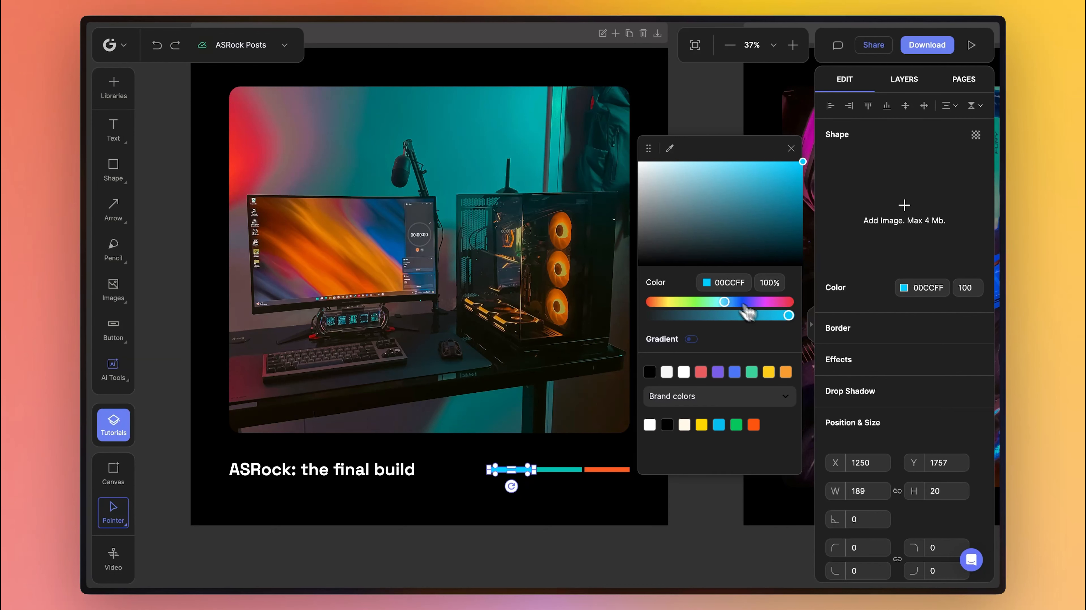
pyautogui.click(670, 149)
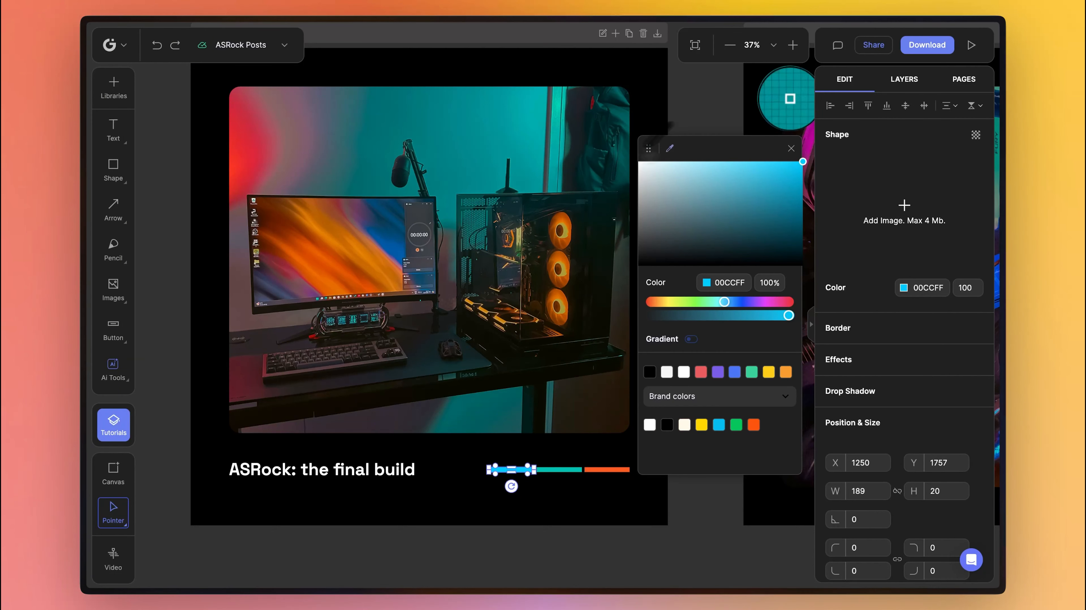
pyautogui.click(238, 137)
# Recolor the middle accent bar with orange sampled from the PC fans, brightened to FF6900.
pyautogui.click(558, 471)
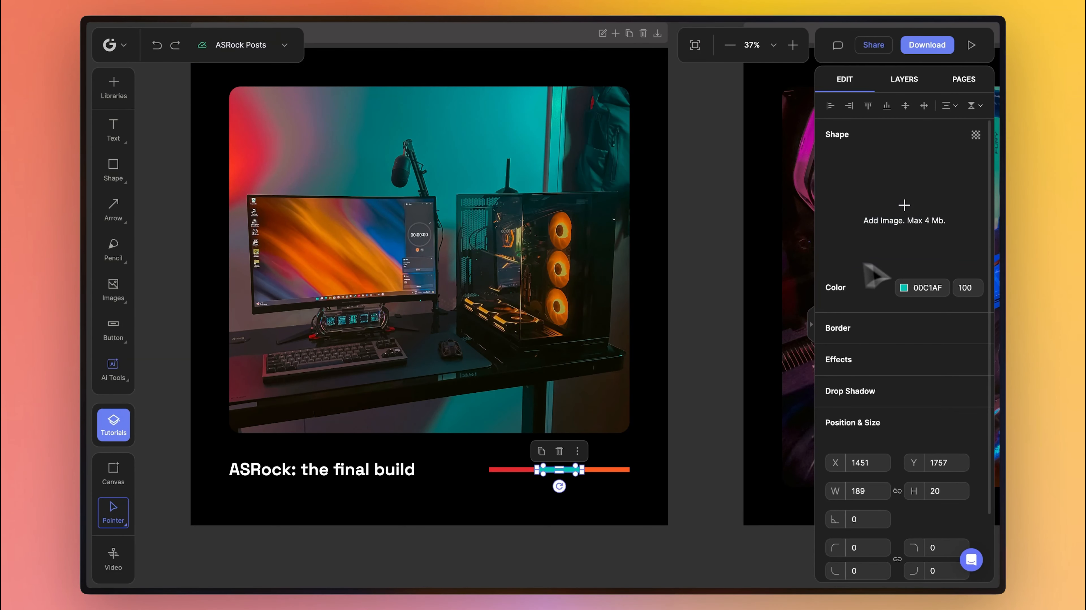
pyautogui.click(904, 288)
pyautogui.click(670, 148)
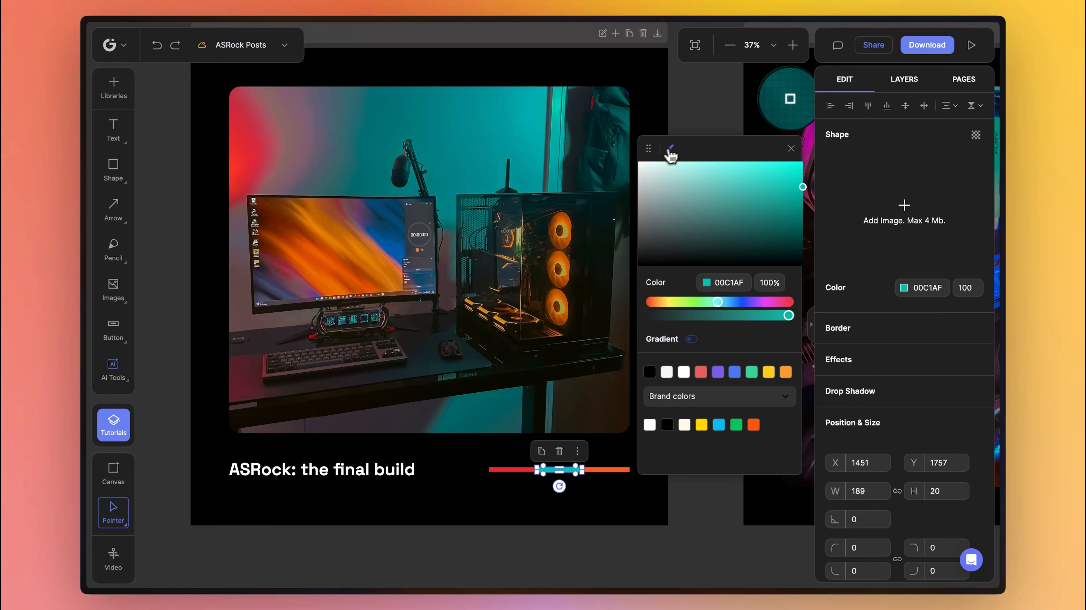
pyautogui.click(572, 235)
pyautogui.moveTo(797, 190); pyautogui.dragTo(817, 81)
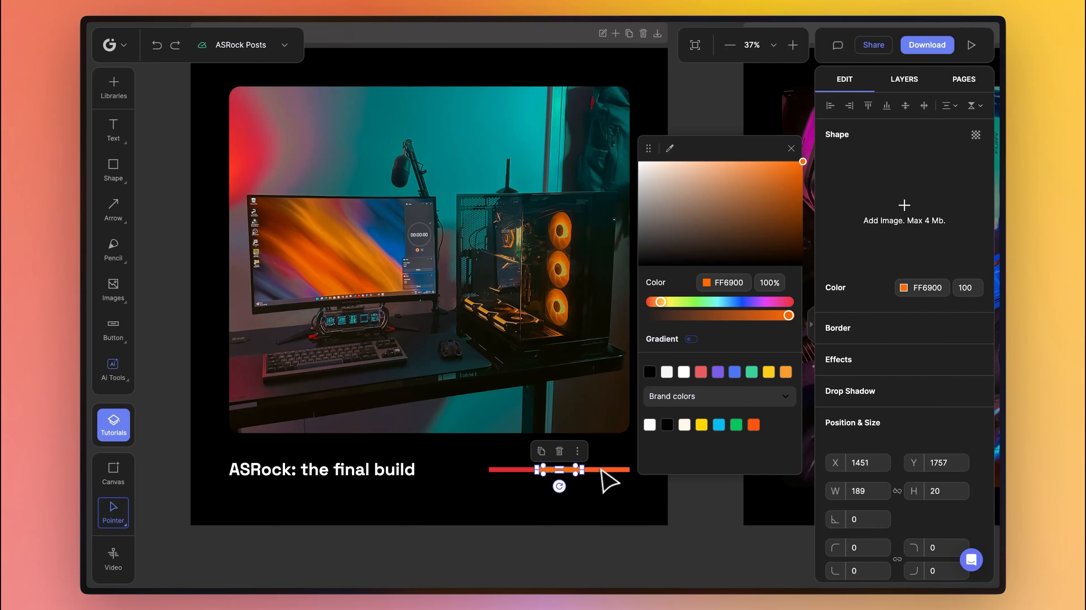
pyautogui.click(608, 534)
# Recolor the third accent bar with blue sampled from the monitor, then brighten and shift it to 005AEA.
pyautogui.click(606, 471)
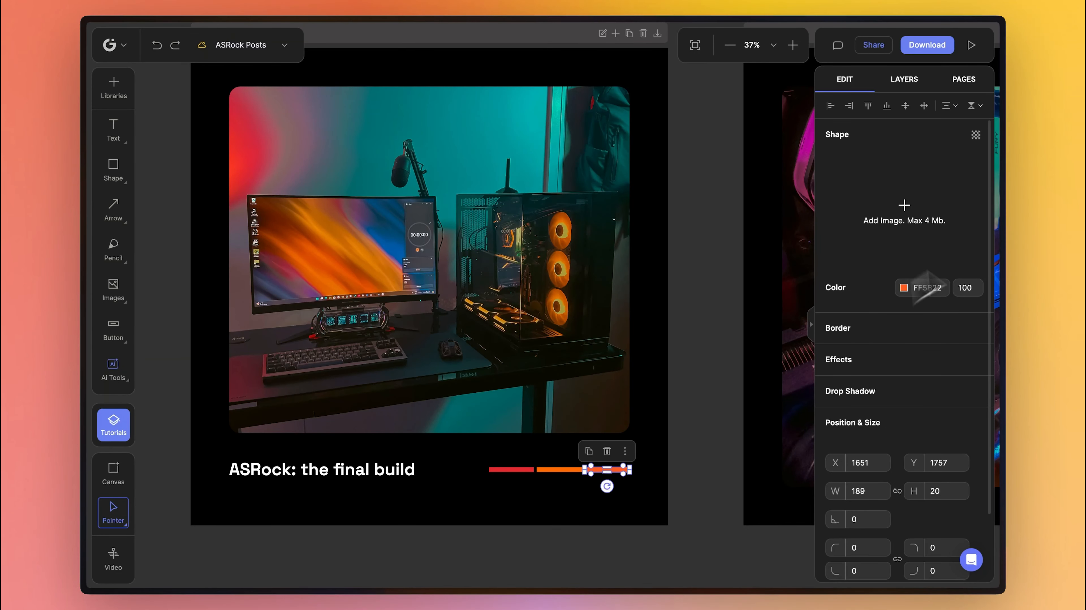
pyautogui.click(911, 294)
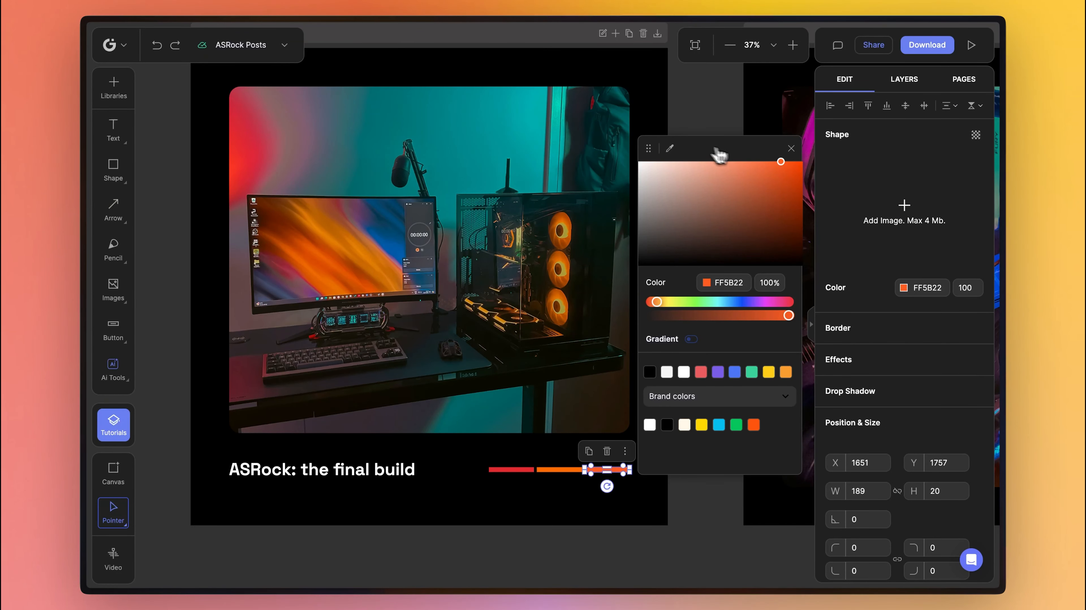
pyautogui.click(669, 148)
pyautogui.click(393, 248)
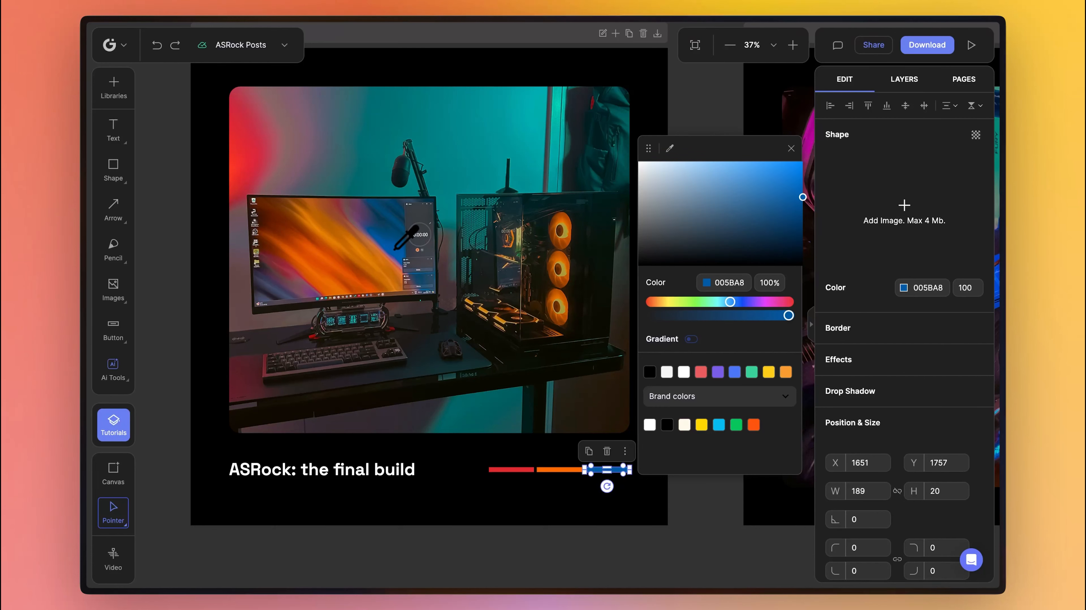
pyautogui.moveTo(775, 216); pyautogui.dragTo(815, 138)
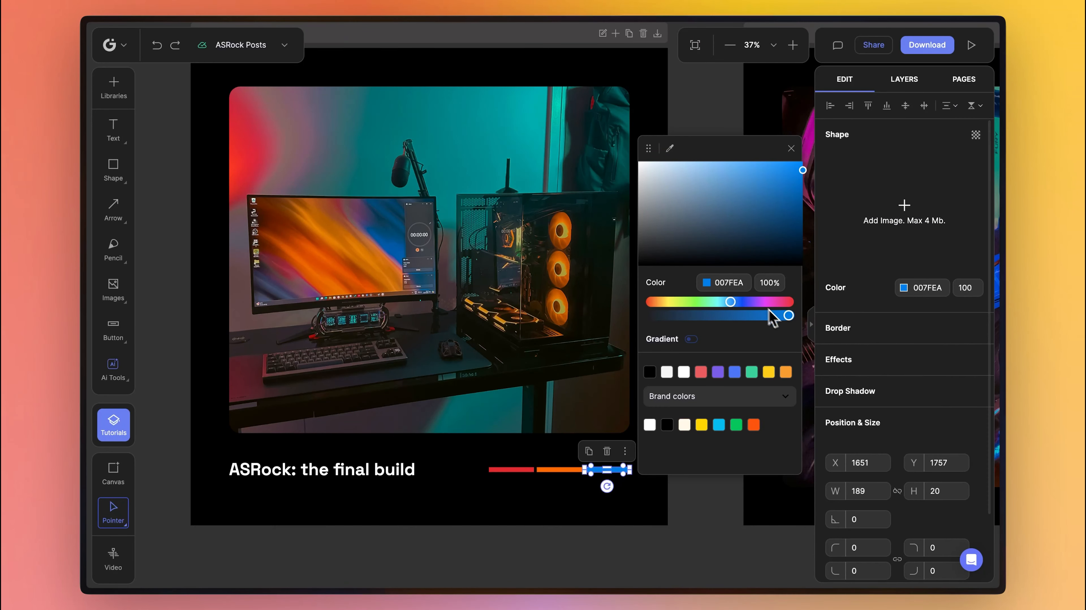
pyautogui.moveTo(731, 301); pyautogui.dragTo(734, 302)
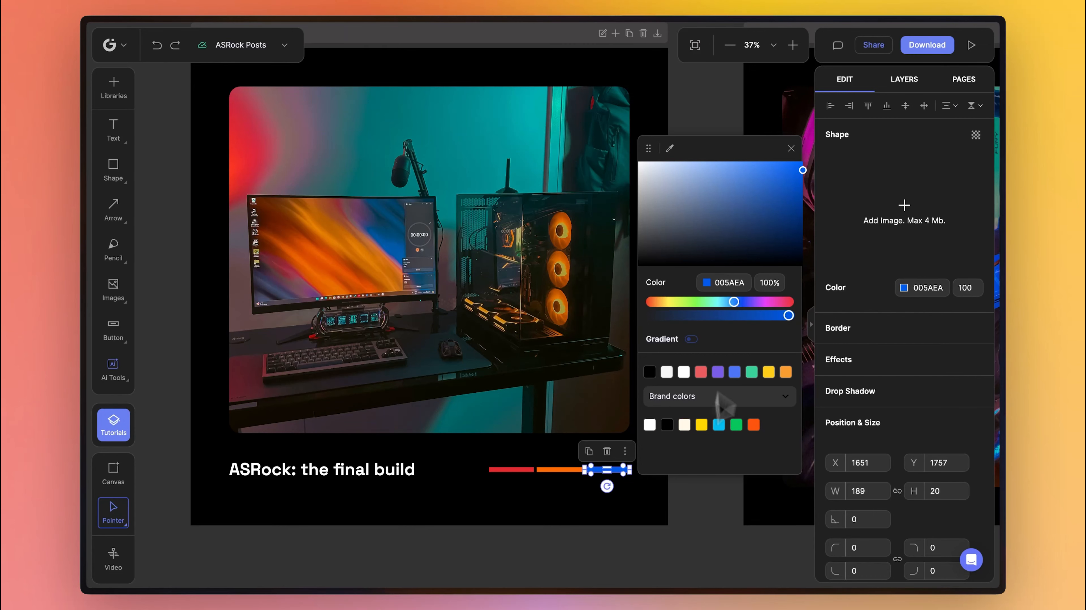
pyautogui.click(705, 517)
# Duplicate the Radeon photo canvas twice to extend the new carousel row to four canvases.
pyautogui.scroll(-5, 683, 410)
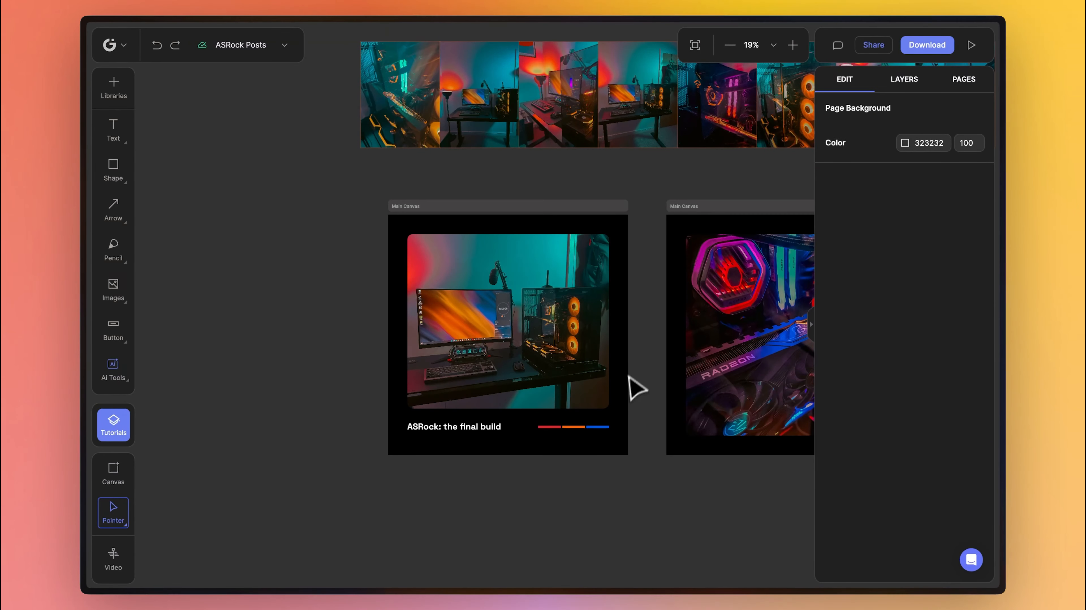
pyautogui.moveTo(628, 496); pyautogui.dragTo(449, 497)
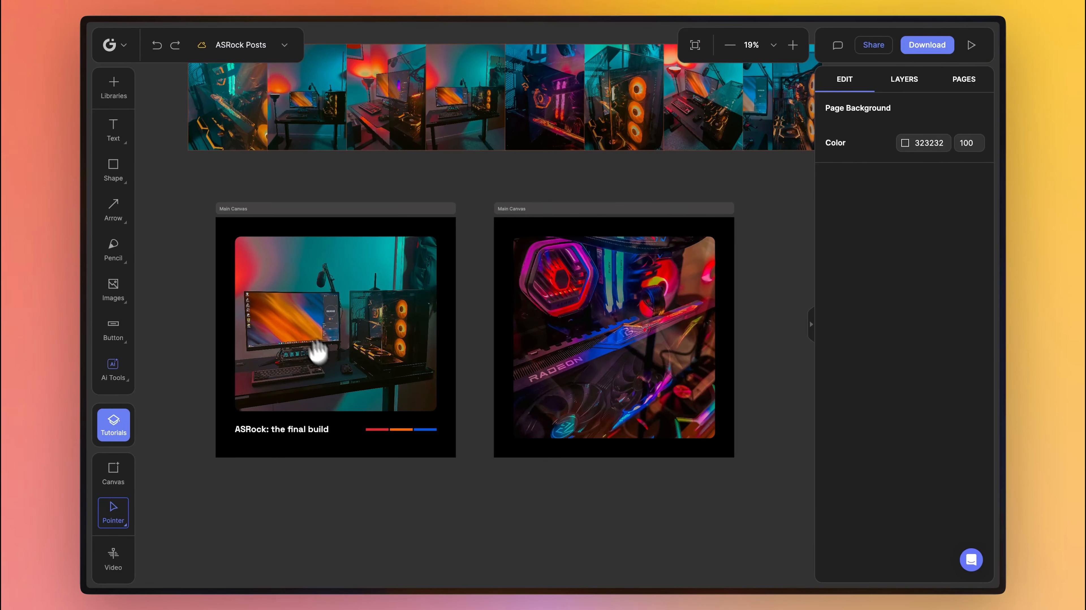
pyautogui.scroll(-4, 557, 211)
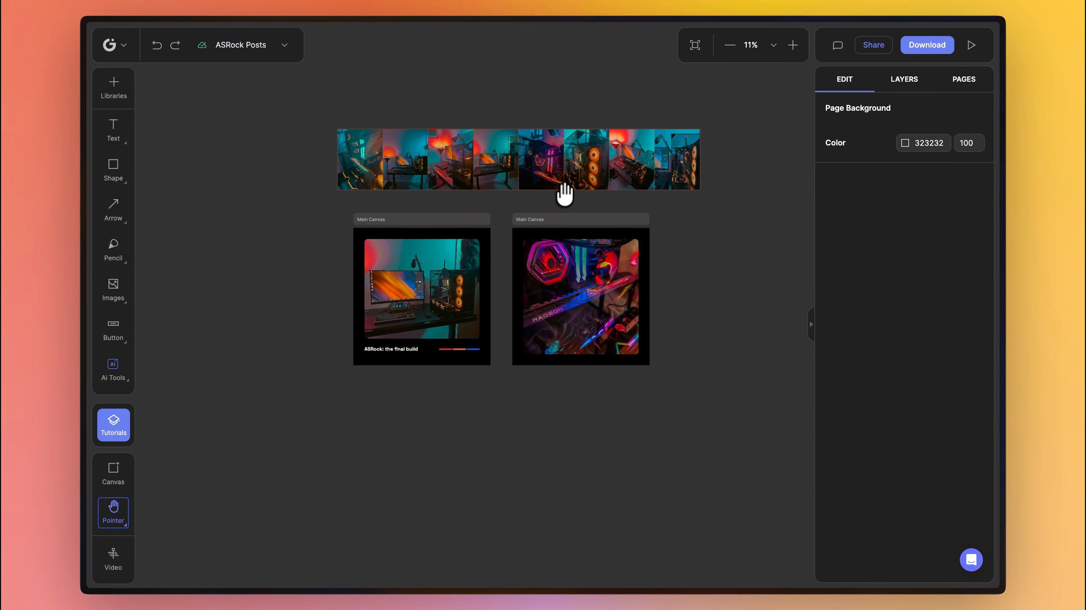
pyautogui.click(556, 263)
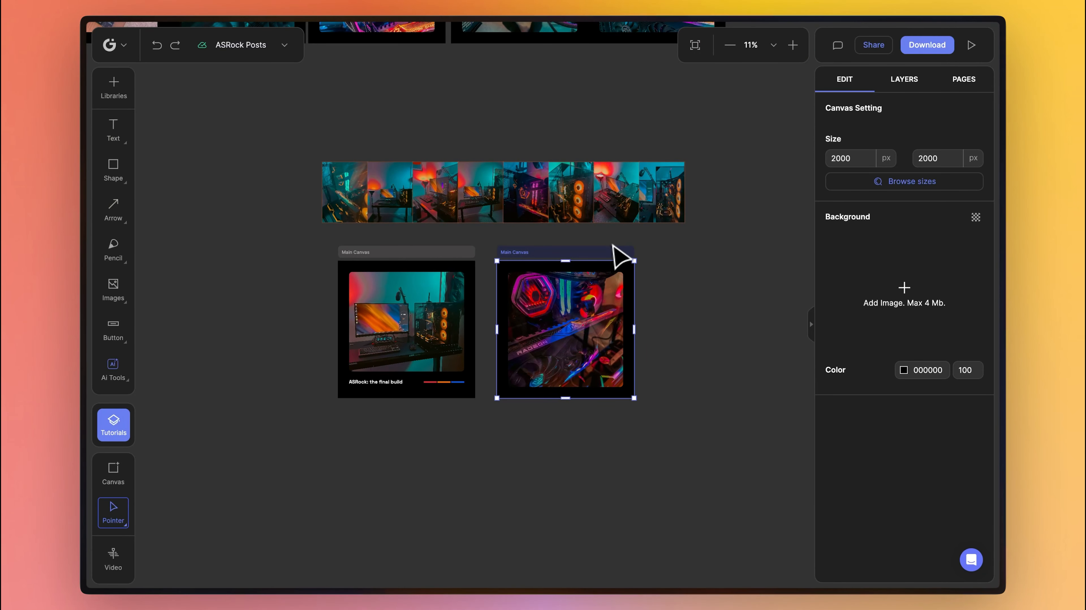
pyautogui.press('super+d')
pyautogui.press('super+d')
pyautogui.press('space')
pyautogui.moveTo(657, 243); pyautogui.dragTo(626, 244)
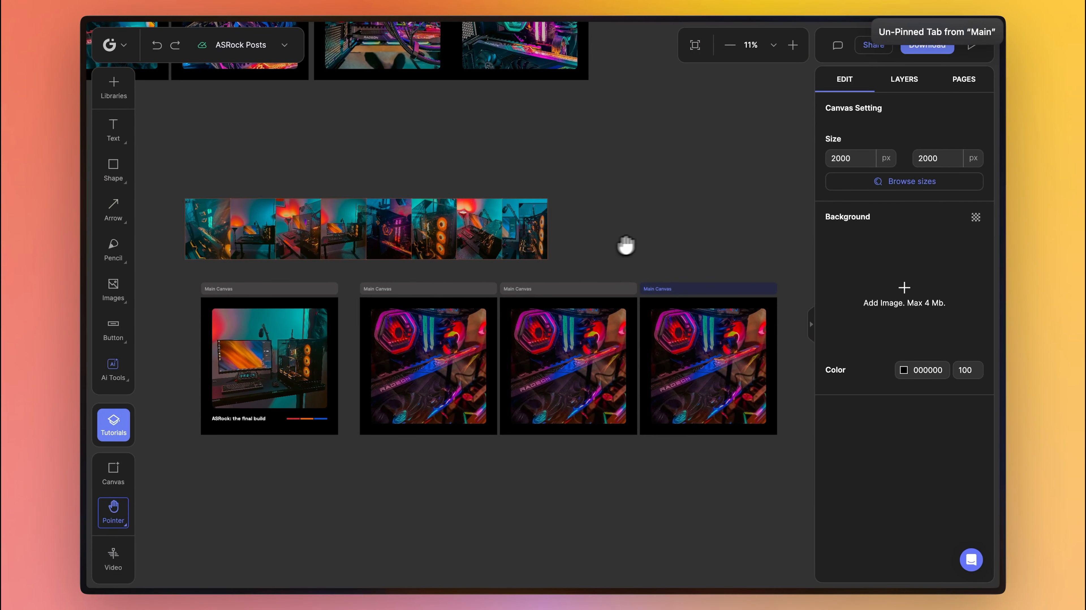
# Fill the second canvas's frame with the third photo of the strip, the red-lit desk with the monitor.
pyautogui.click(427, 350)
pyautogui.click(308, 170)
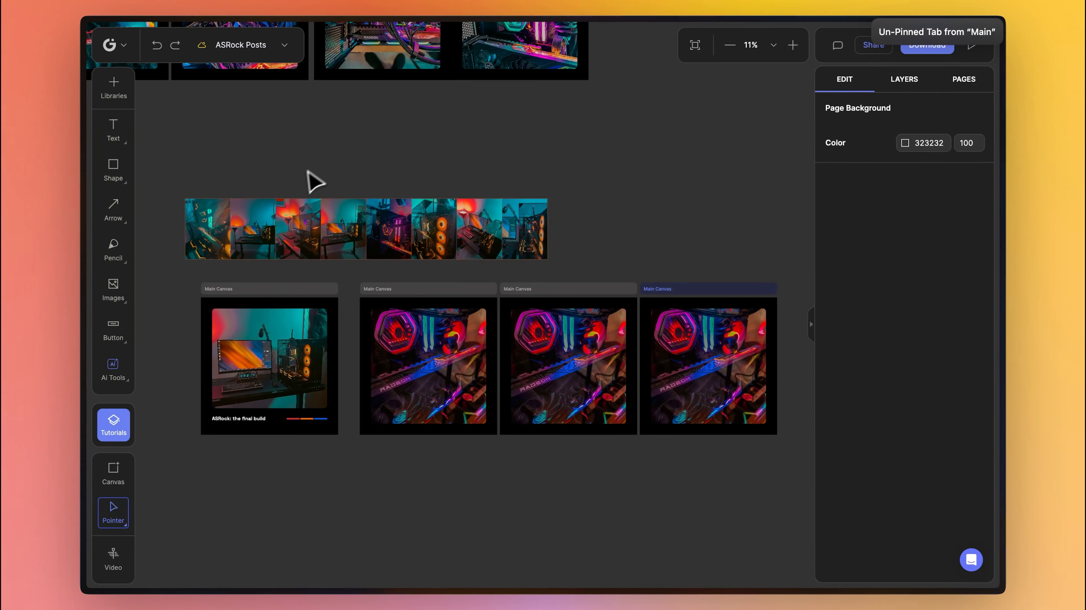
pyautogui.press('space')
pyautogui.moveTo(307, 171); pyautogui.dragTo(354, 166)
pyautogui.scroll(2, 347, 225)
pyautogui.click(348, 225)
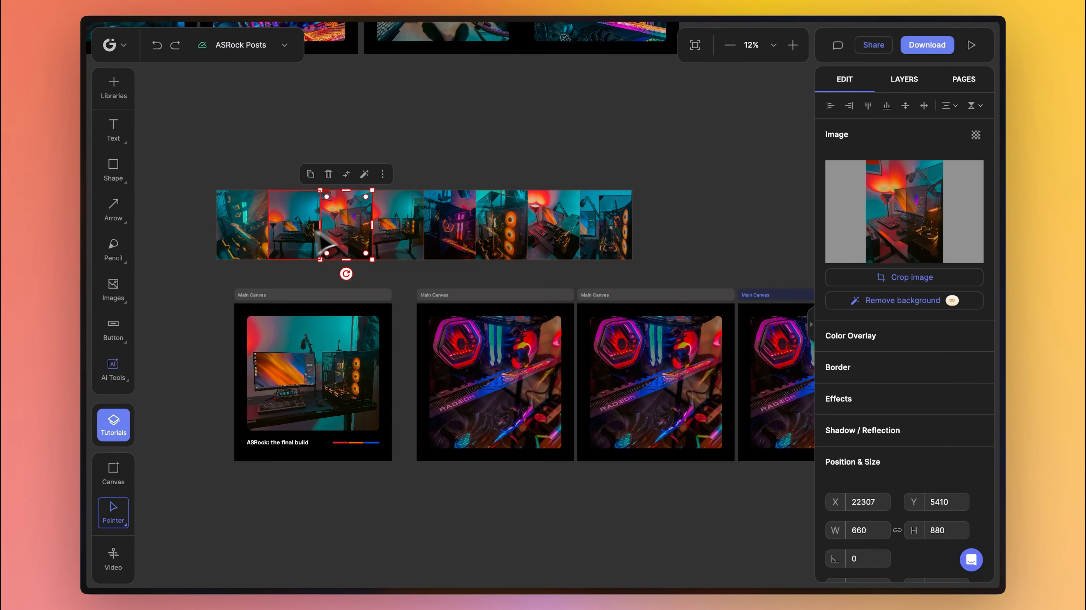
pyautogui.moveTo(323, 250); pyautogui.dragTo(480, 371)
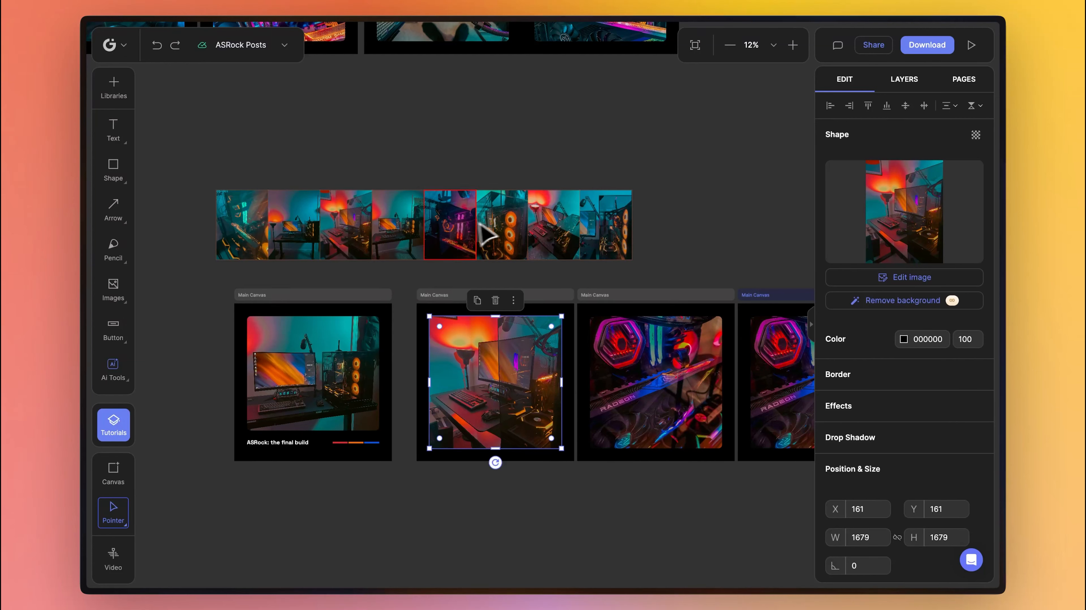
# Fill the third canvas's frame with the purple-lit PC interior photo and the fourth's with the orange fans photo.
pyautogui.moveTo(453, 228); pyautogui.dragTo(625, 370)
pyautogui.press('space')
pyautogui.moveTo(759, 217); pyautogui.dragTo(655, 217)
pyautogui.click(410, 234)
pyautogui.click(679, 402)
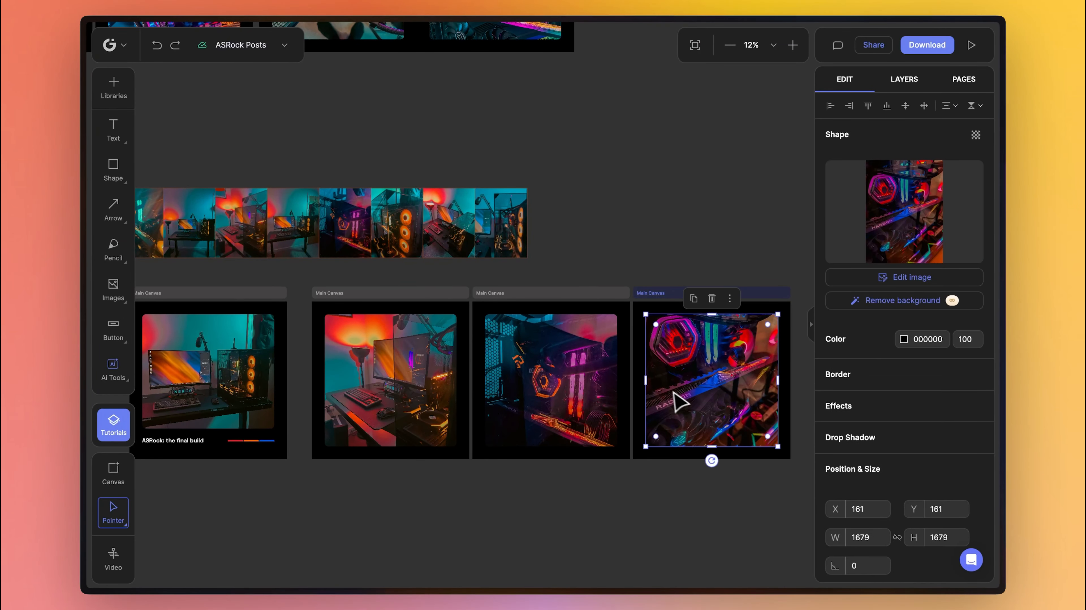
# Duplicate the fourth canvas and fill the copy's frame with the angled desk photo showing the red lamp.
pyautogui.press('space')
pyautogui.moveTo(655, 226); pyautogui.dragTo(619, 230)
pyautogui.scroll(-2, 619, 232)
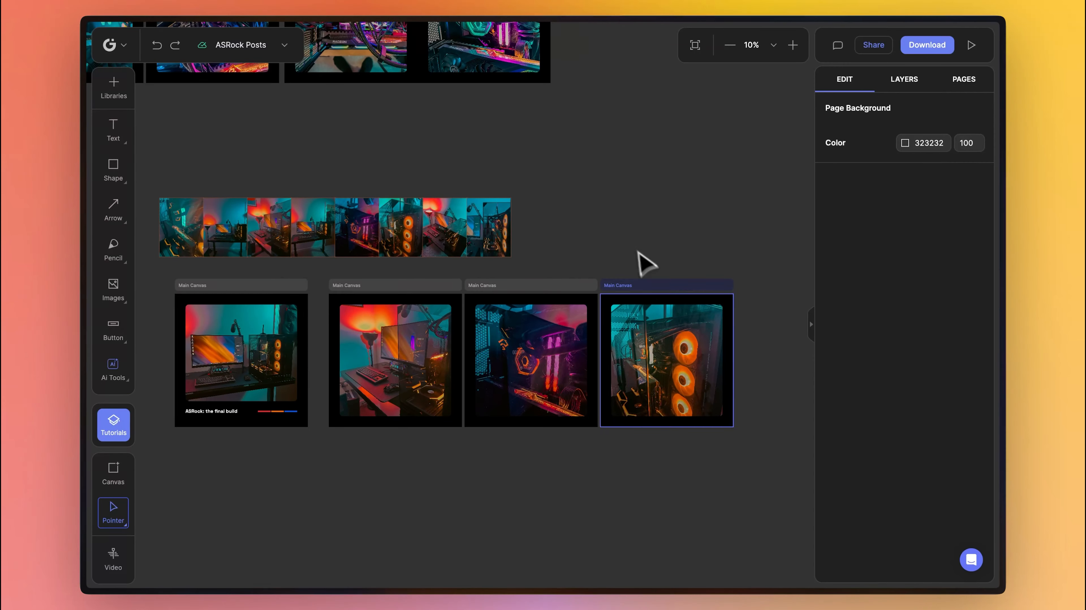
pyautogui.click(657, 282)
pyautogui.press('super+d')
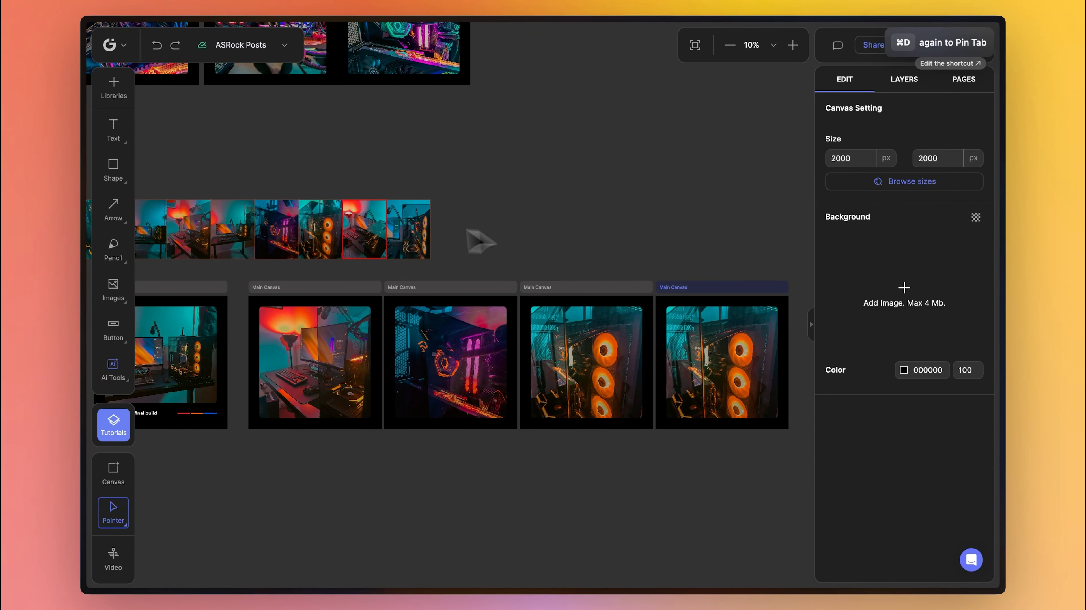
pyautogui.click(376, 226)
pyautogui.click(683, 382)
pyautogui.press('super+v')
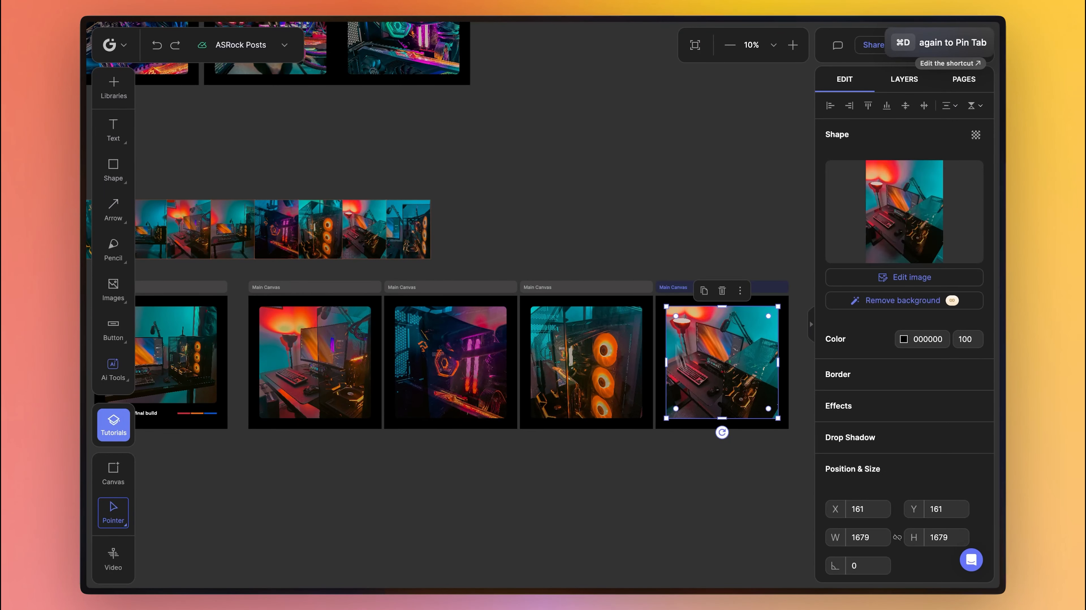
# Move the angled desk canvas below the row and put another copy of the orange fans canvas in its place.
pyautogui.press('space')
pyautogui.moveTo(676, 227); pyautogui.dragTo(646, 226)
pyautogui.scroll(-2, 640, 226)
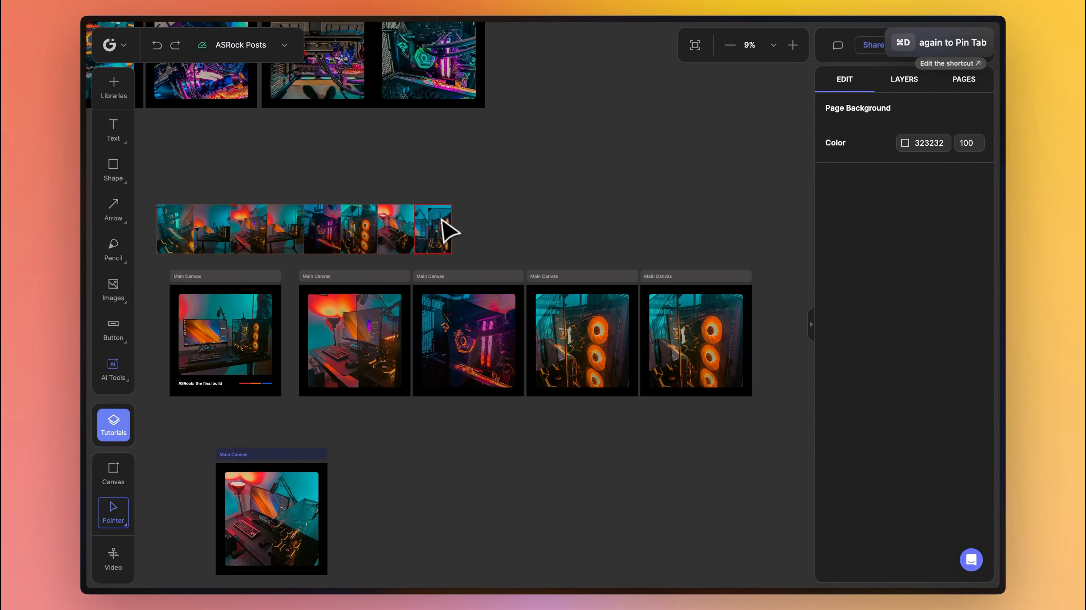
# Pull the last photo out of the strip and fill the fifth canvas's frame with it.
pyautogui.moveTo(448, 231); pyautogui.dragTo(492, 231)
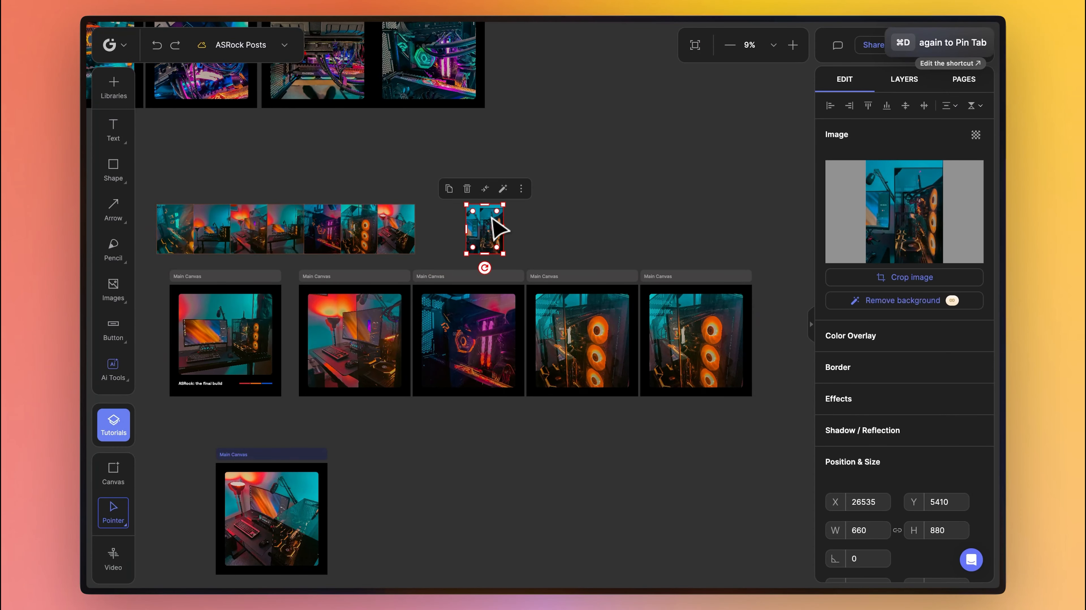
pyautogui.scroll(2, 494, 231)
pyautogui.scroll(-3, 495, 230)
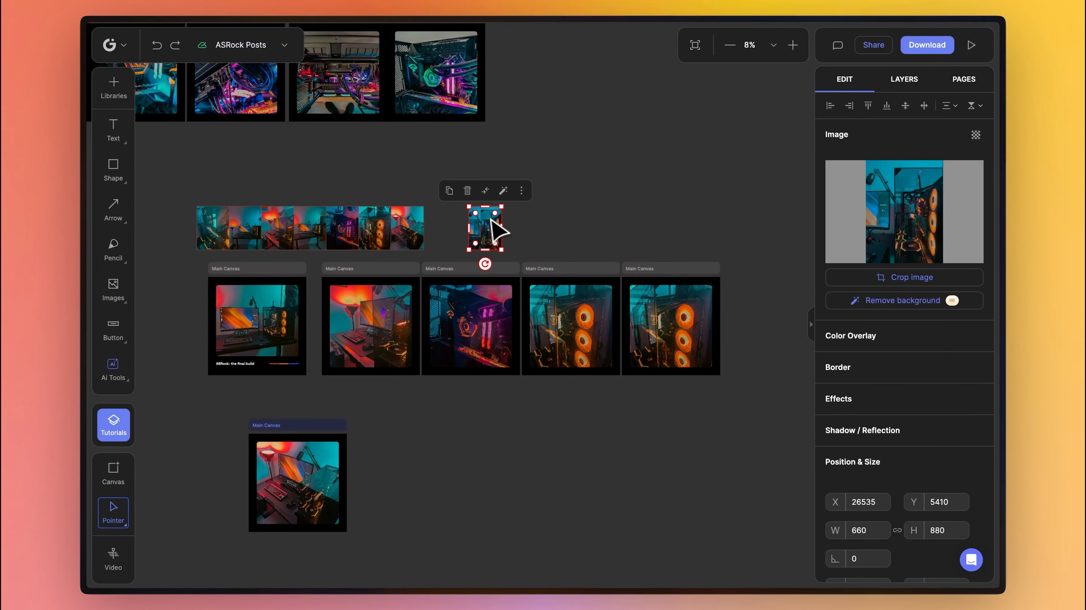
pyautogui.click(686, 321)
pyautogui.press('super+v')
pyautogui.click(738, 324)
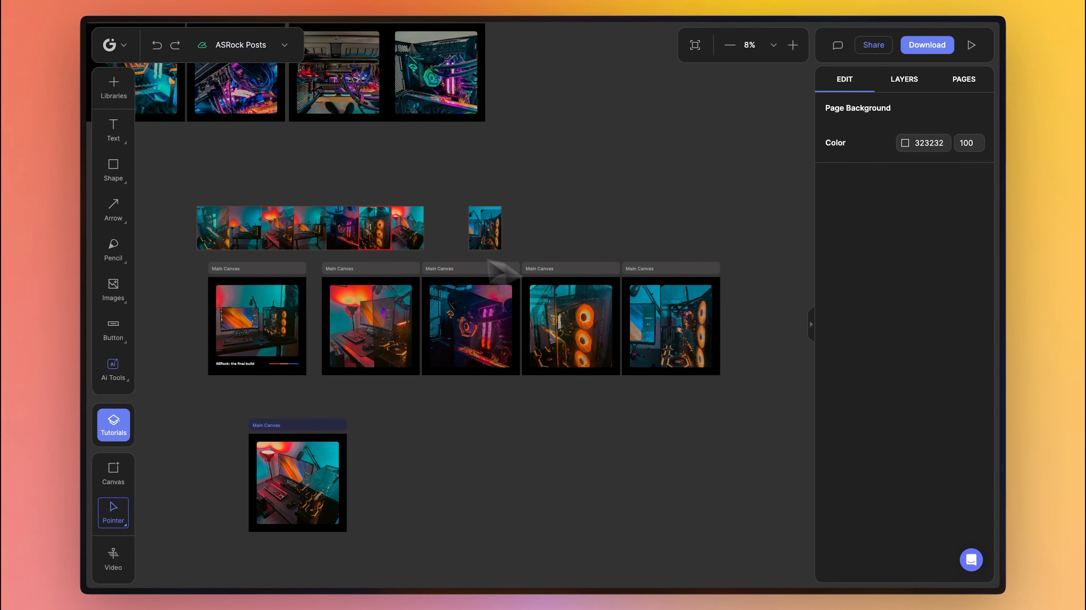
# Separate the photos already used from the unused ones by moving them apart above the canvases.
pyautogui.scroll(4, 309, 241)
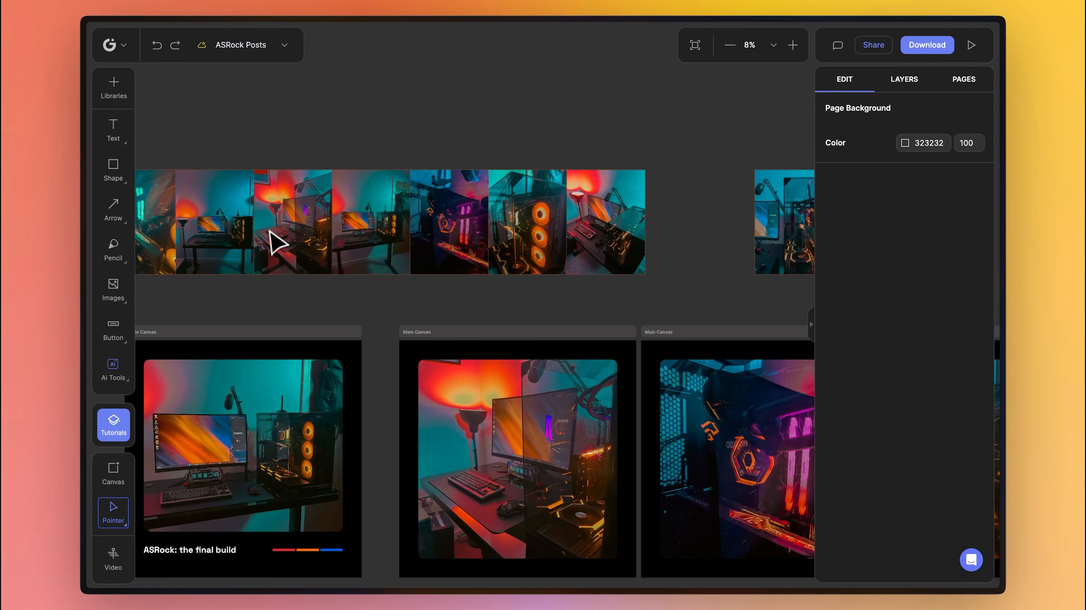
pyautogui.scroll(-2, 276, 241)
pyautogui.moveTo(278, 227); pyautogui.dragTo(622, 213)
pyautogui.moveTo(453, 224); pyautogui.dragTo(542, 215)
pyautogui.moveTo(403, 224); pyautogui.dragTo(550, 224)
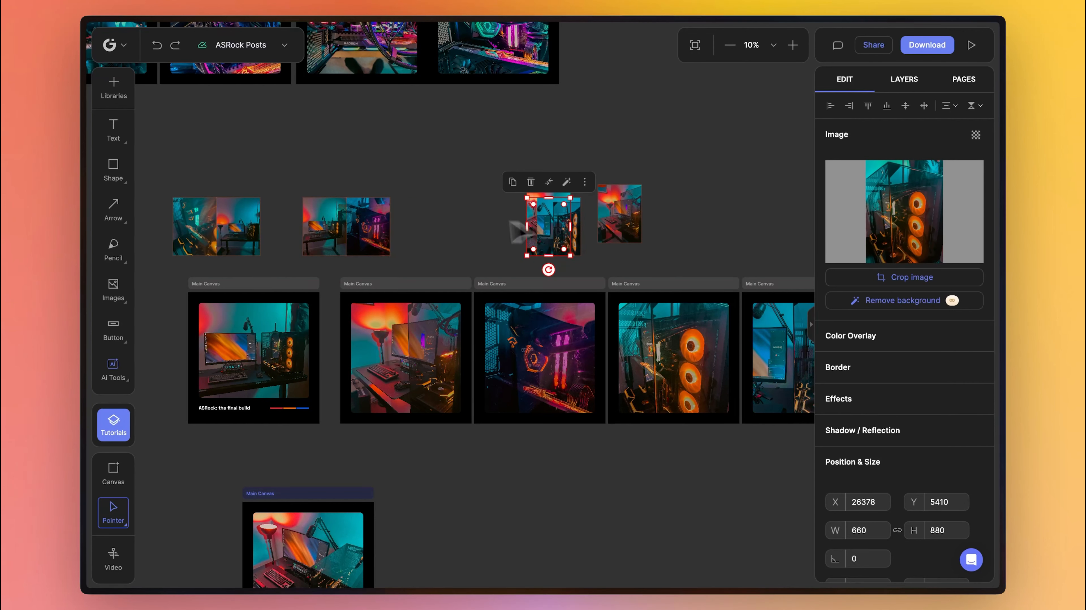
pyautogui.moveTo(361, 224); pyautogui.dragTo(456, 220)
pyautogui.moveTo(208, 221); pyautogui.dragTo(183, 243)
# Duplicate the angled desk canvas below the row and place the copy immediately to its left.
pyautogui.scroll(-2, 331, 230)
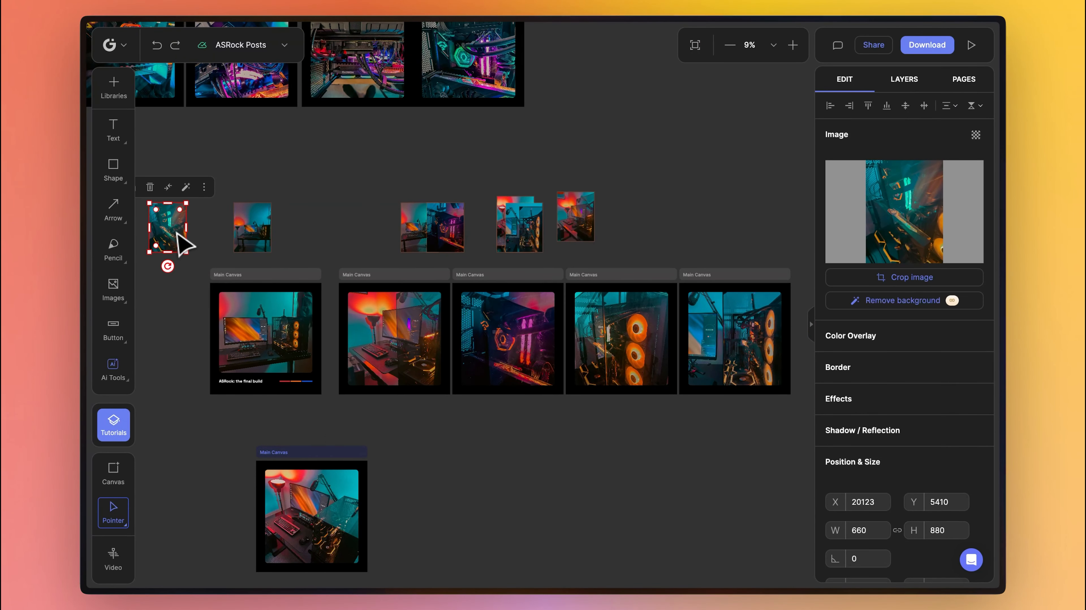
pyautogui.scroll(-1, 443, 422)
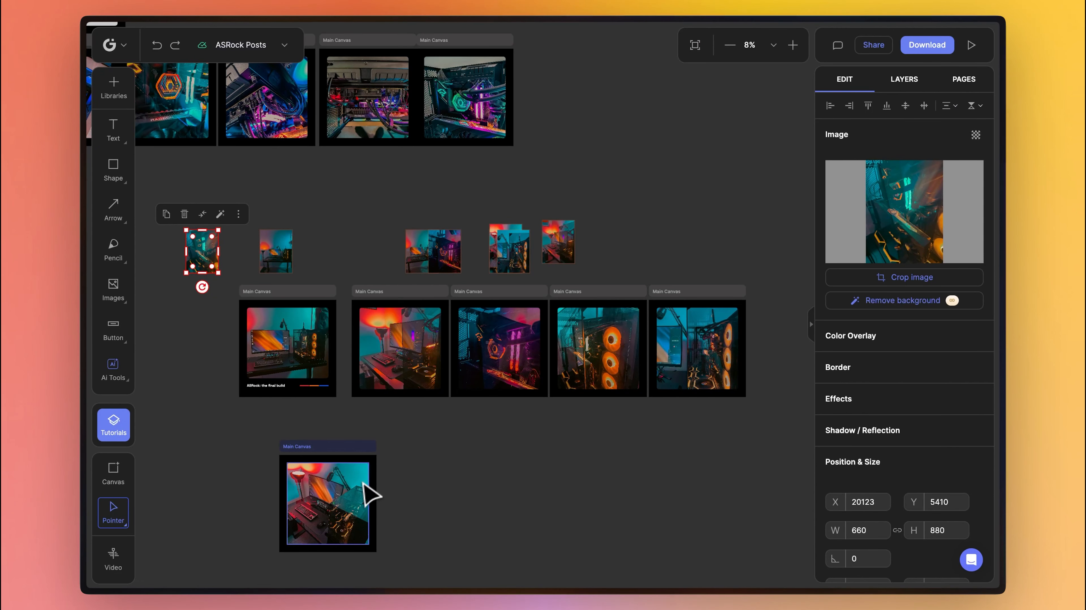
pyautogui.scroll(-2, 324, 462)
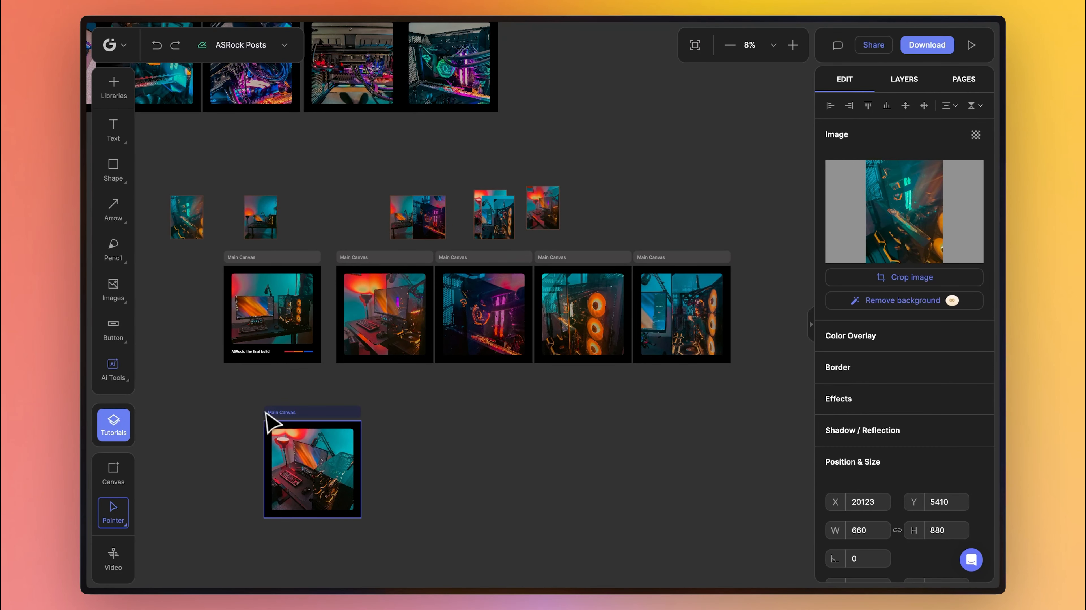
pyautogui.click(290, 416)
pyautogui.press('super+d')
pyautogui.moveTo(398, 417); pyautogui.dragTo(195, 416)
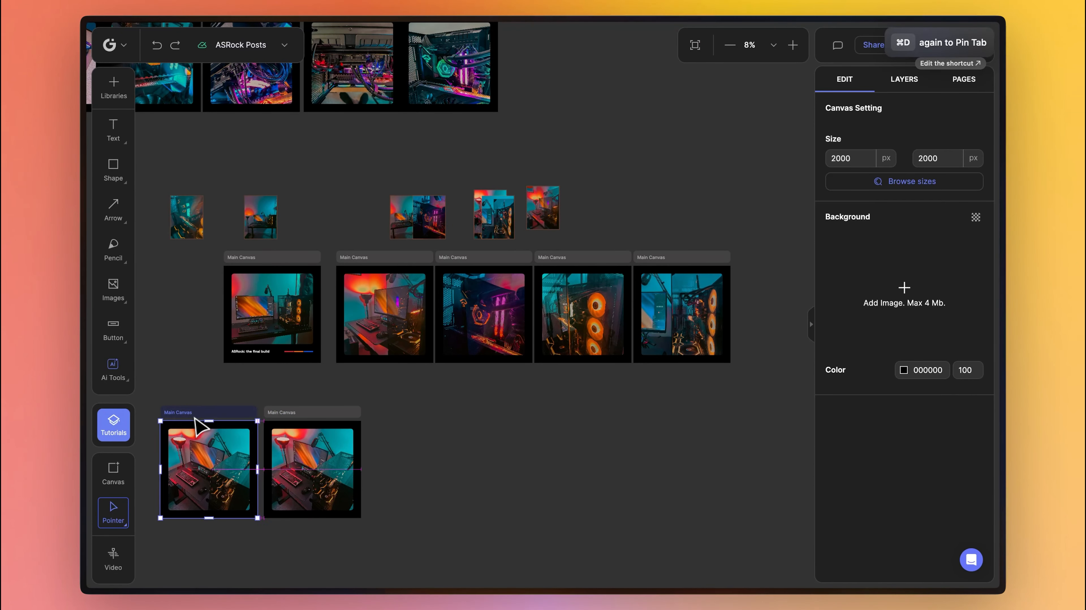
# Fill the copy's frame with the teal PC interior photo and align both lower canvases beneath the row's first two canvases.
pyautogui.click(192, 205)
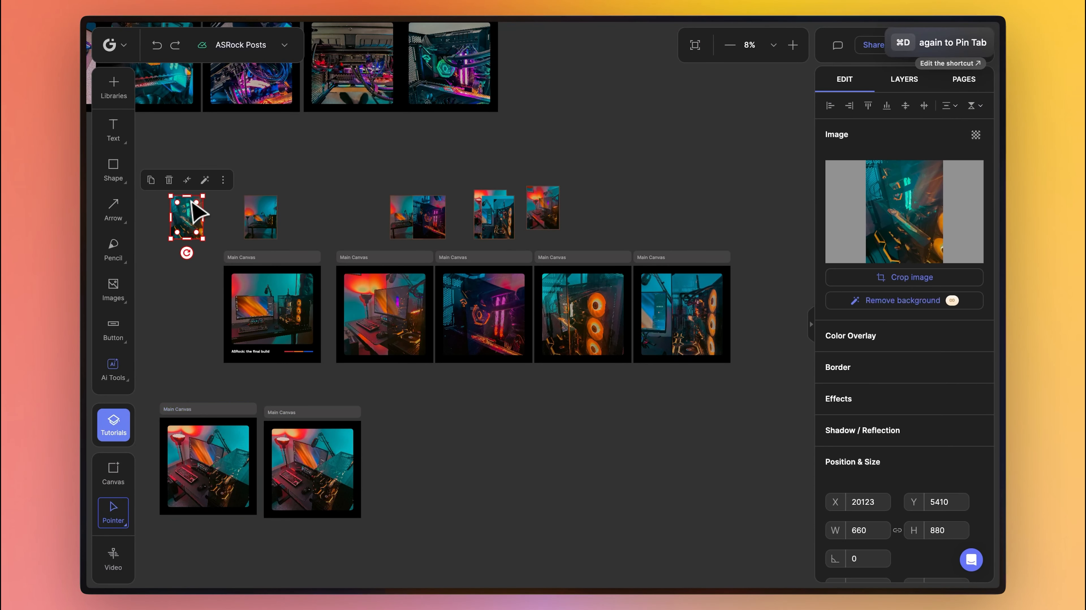
pyautogui.click(192, 449)
pyautogui.press('super+v')
pyautogui.click(245, 394)
pyautogui.moveTo(303, 416); pyautogui.dragTo(408, 393)
pyautogui.moveTo(179, 418); pyautogui.dragTo(241, 391)
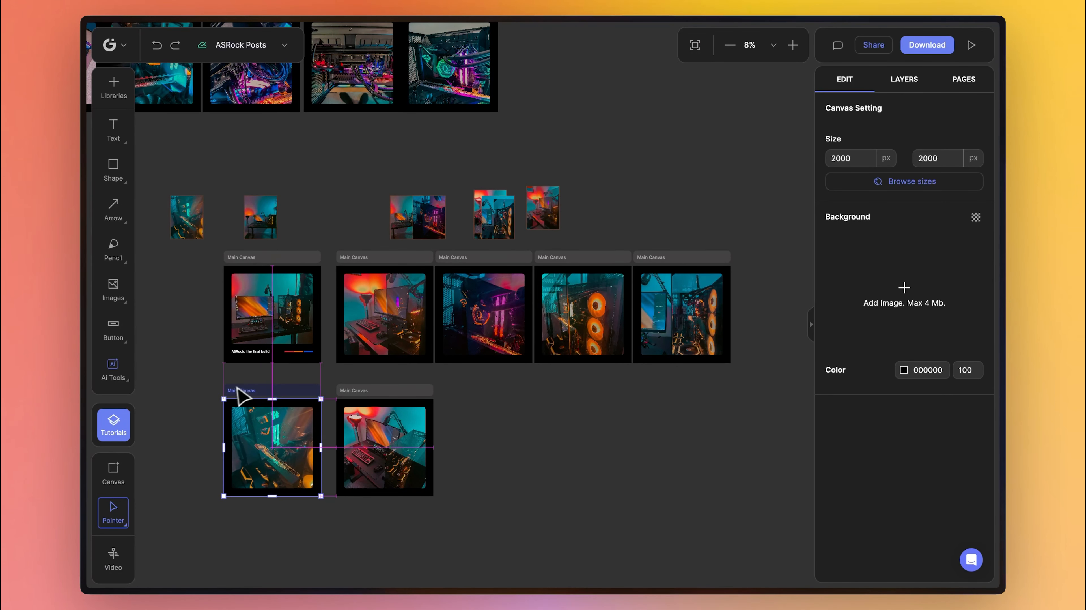
pyautogui.moveTo(784, 233); pyautogui.dragTo(215, 384)
pyautogui.click(231, 194)
pyautogui.moveTo(176, 166); pyautogui.dragTo(571, 217)
pyautogui.click(286, 179)
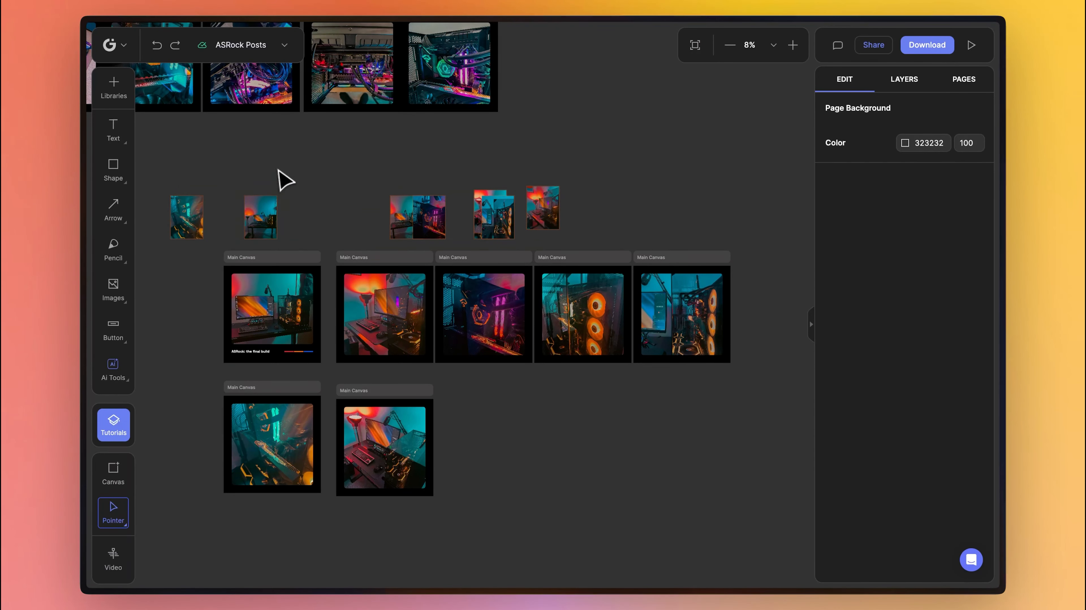
# Delete the unused wide desk photo with the red lamp from above the cover canvas.
pyautogui.scroll(5, 263, 223)
pyautogui.scroll(-5, 285, 235)
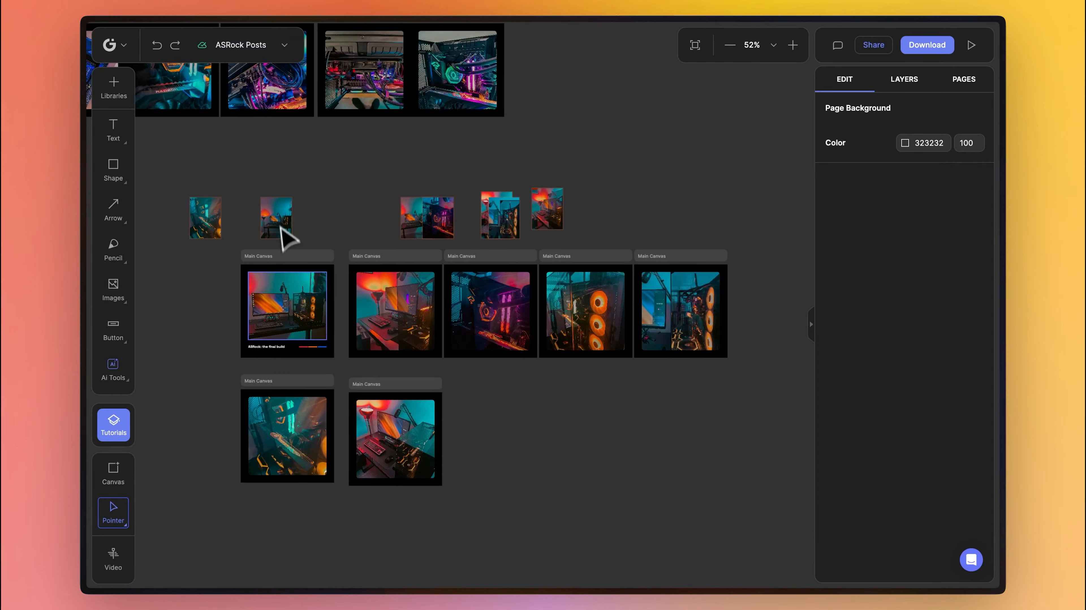
pyautogui.scroll(6, 323, 315)
pyautogui.scroll(-4, 262, 323)
pyautogui.moveTo(260, 168); pyautogui.dragTo(546, 271)
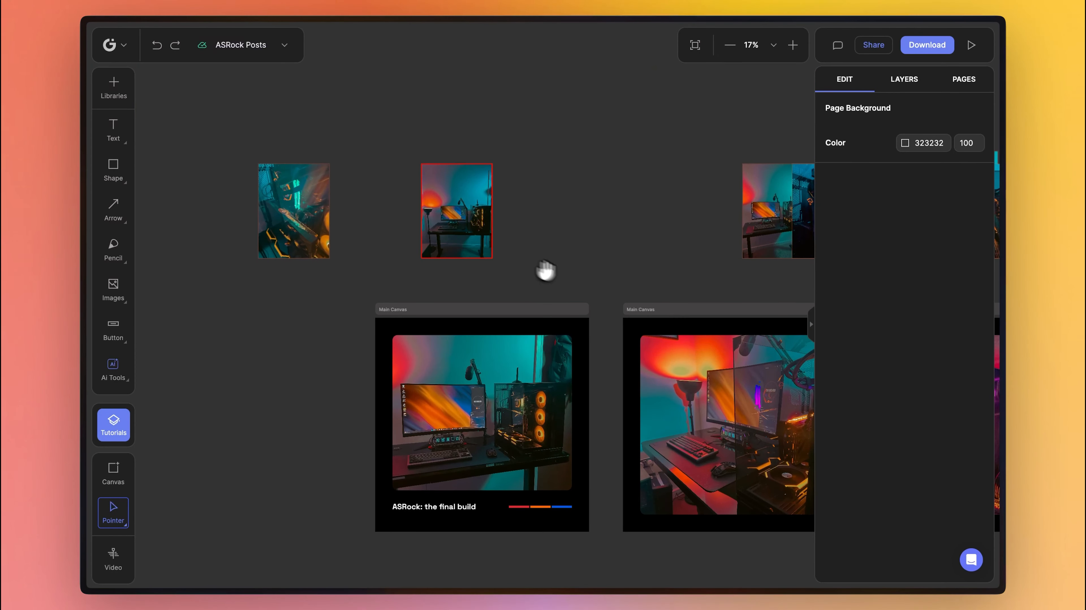
pyautogui.click(433, 205)
pyautogui.press('Delete')
# Delete all the remaining loose source photos above the new carousel row.
pyautogui.scroll(-4, 440, 195)
pyautogui.hscroll(4, 427, 192)
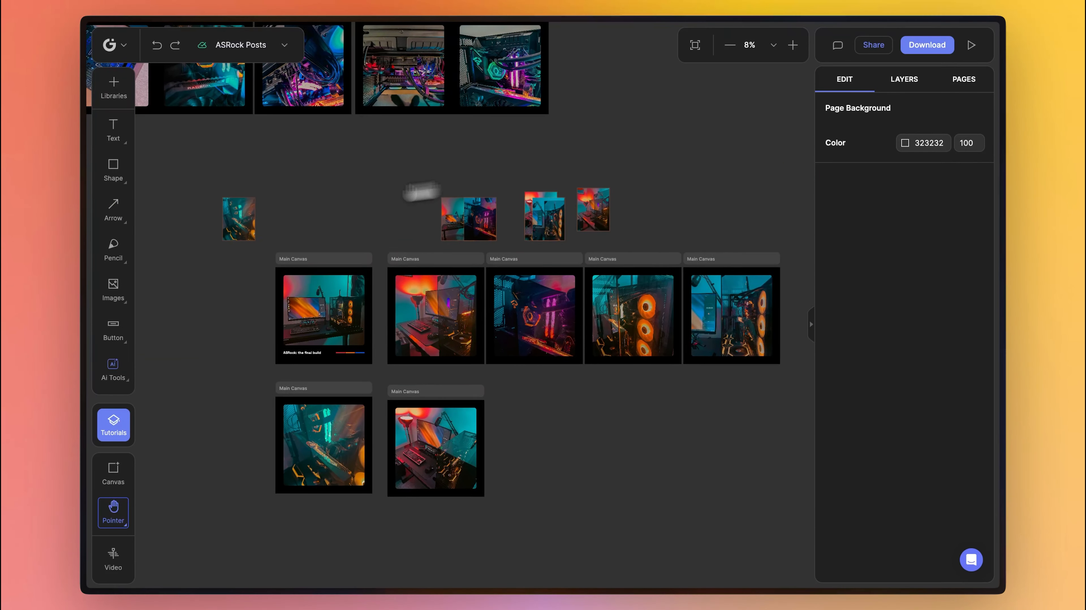
pyautogui.moveTo(191, 171); pyautogui.dragTo(620, 231)
pyautogui.press('Delete')
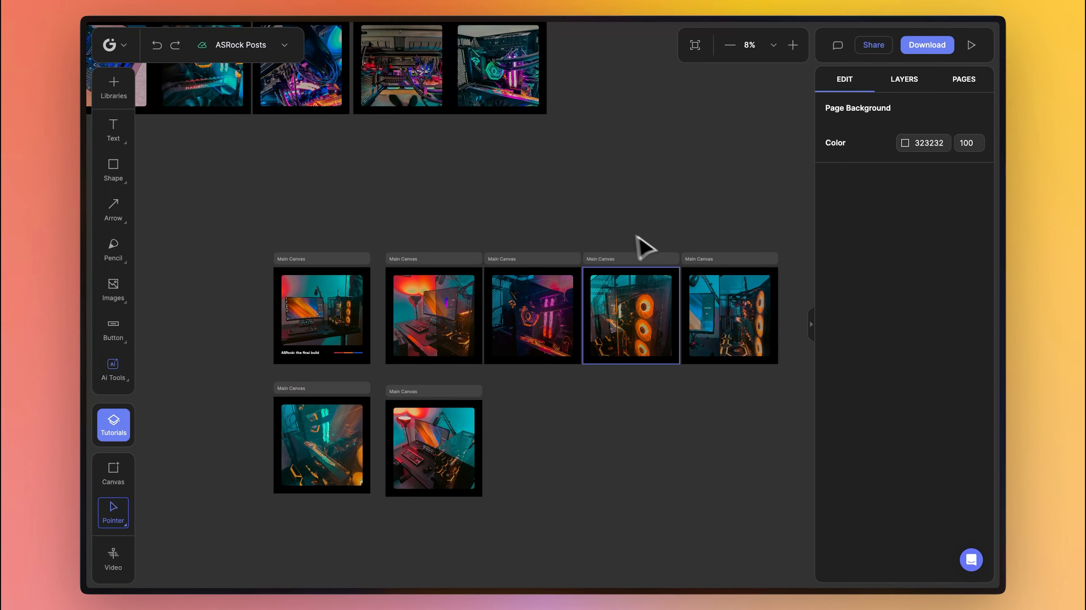